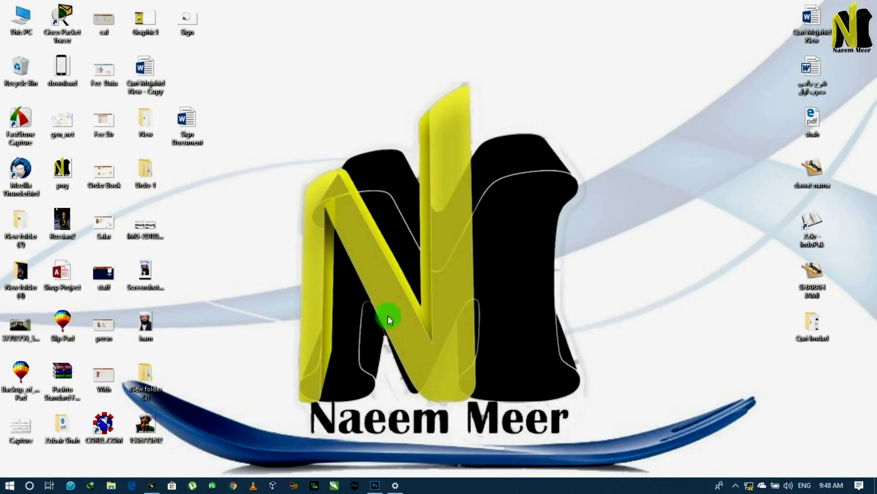
Launch Microsoft Word from the Windows Start menu's app list
click(3, 482)
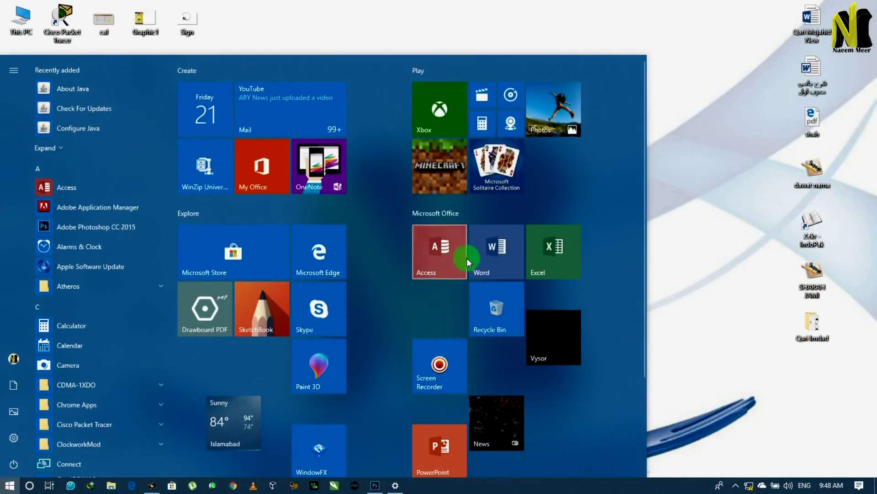
click(503, 251)
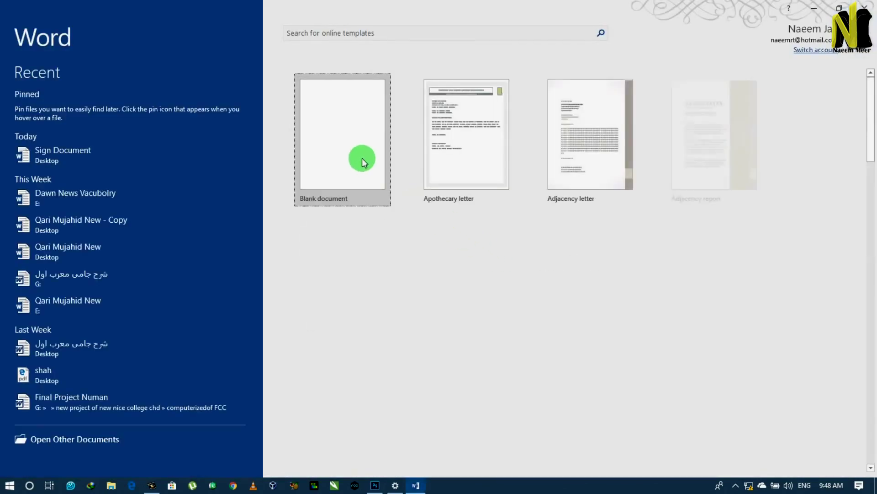
Create a blank document and look over the Protect Document options under File > Info
click(349, 153)
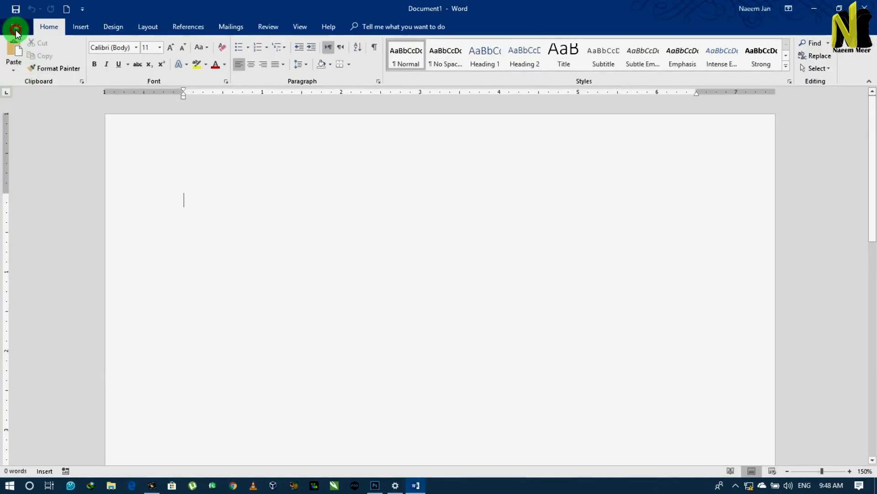
click(13, 26)
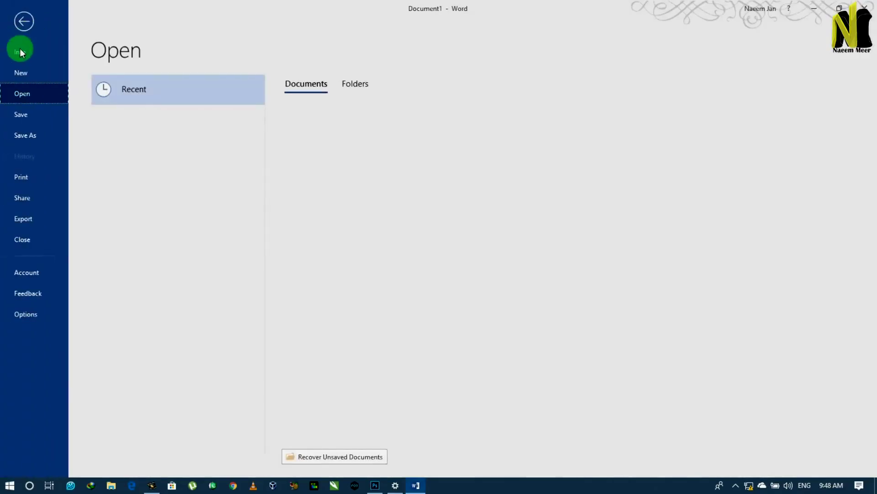
click(23, 58)
click(118, 87)
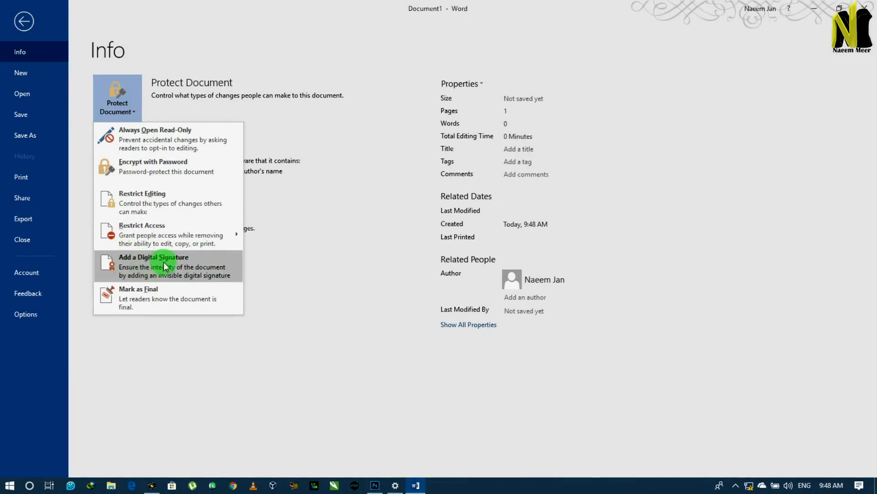
click(311, 232)
click(25, 26)
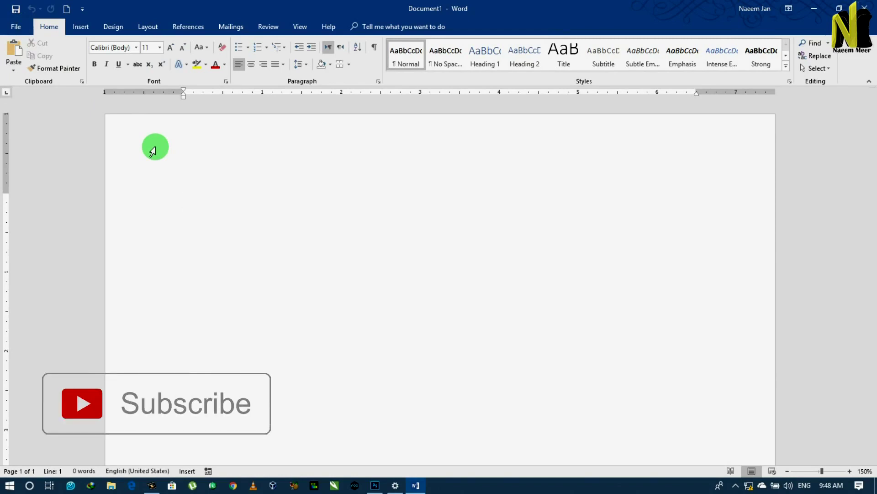
click(16, 26)
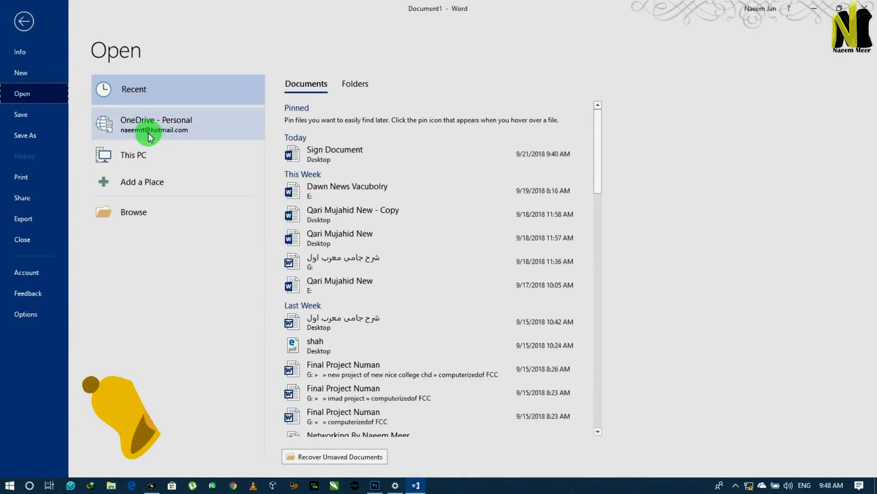
Toggle the File view to return to the blank document
click(18, 21)
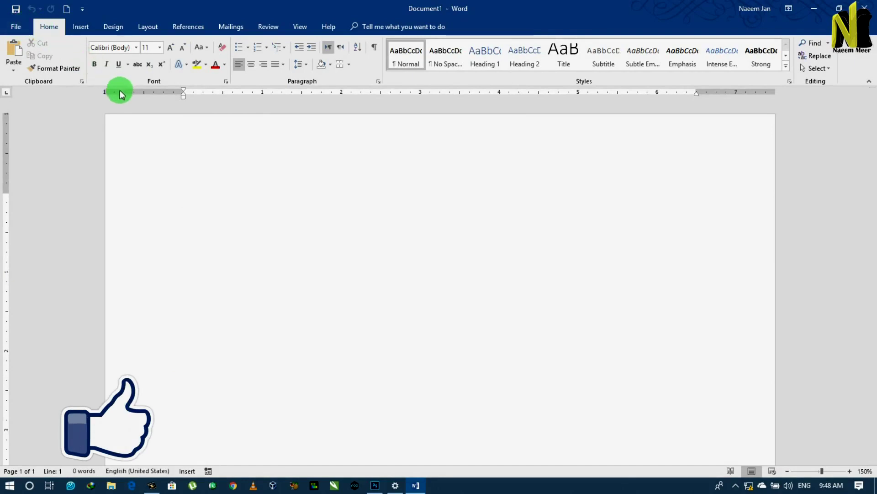
click(15, 26)
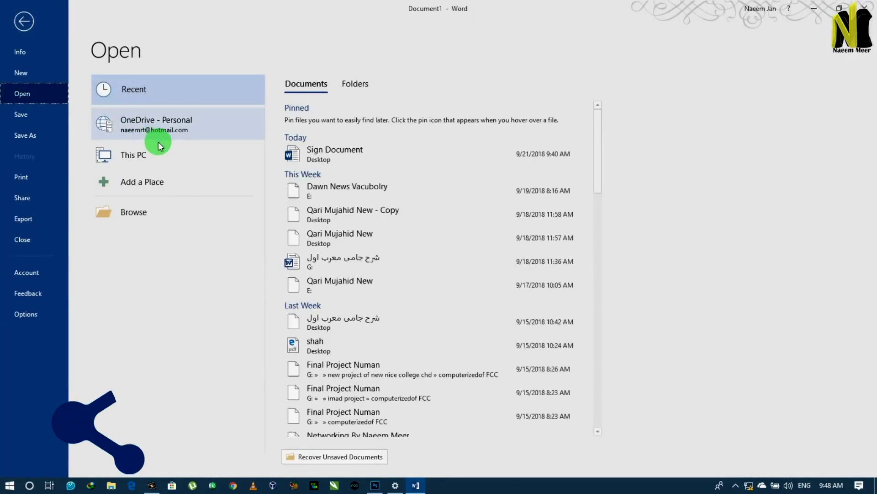
click(16, 26)
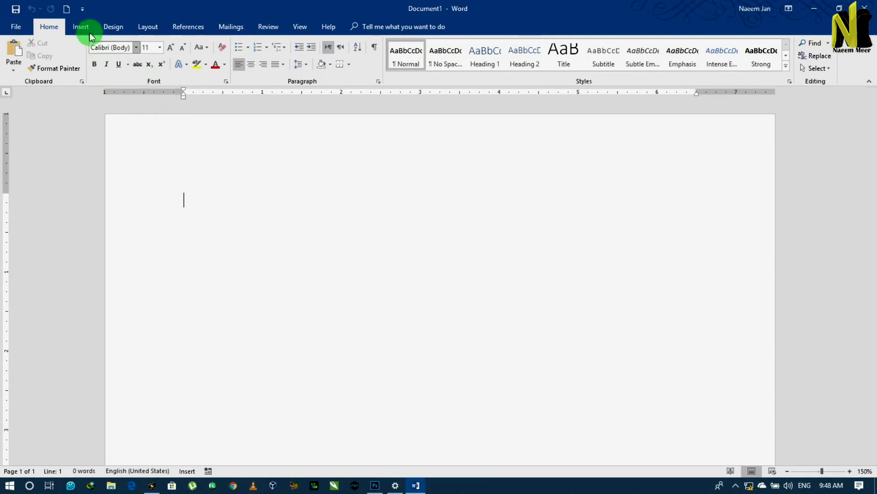
Look through the Insert, Design, Layout and References tabs, then choose File > Save As
click(76, 26)
click(110, 27)
click(147, 27)
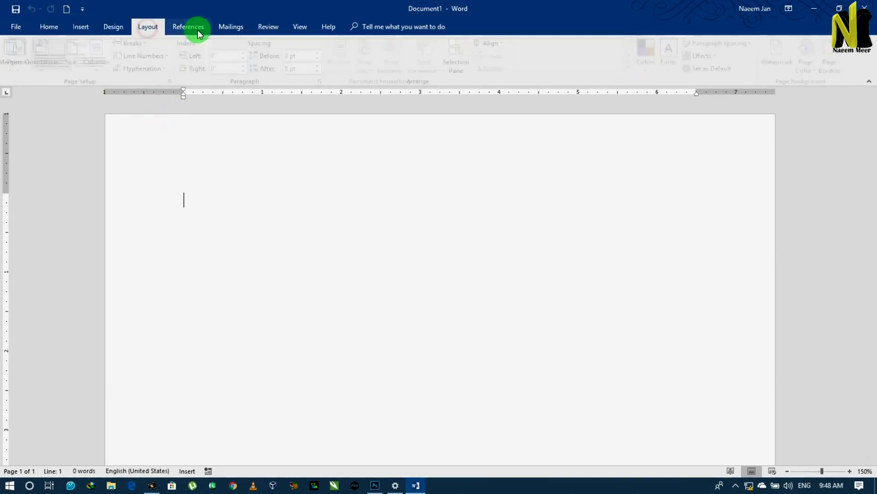
click(192, 27)
click(49, 26)
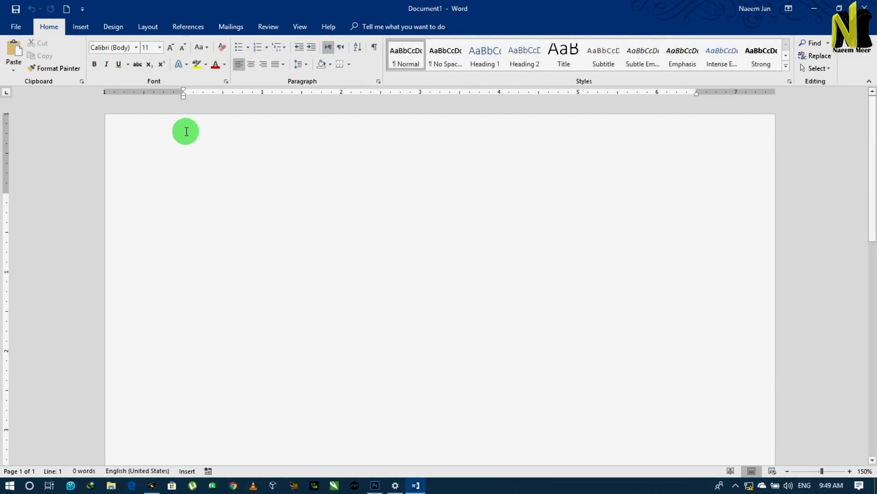
click(17, 28)
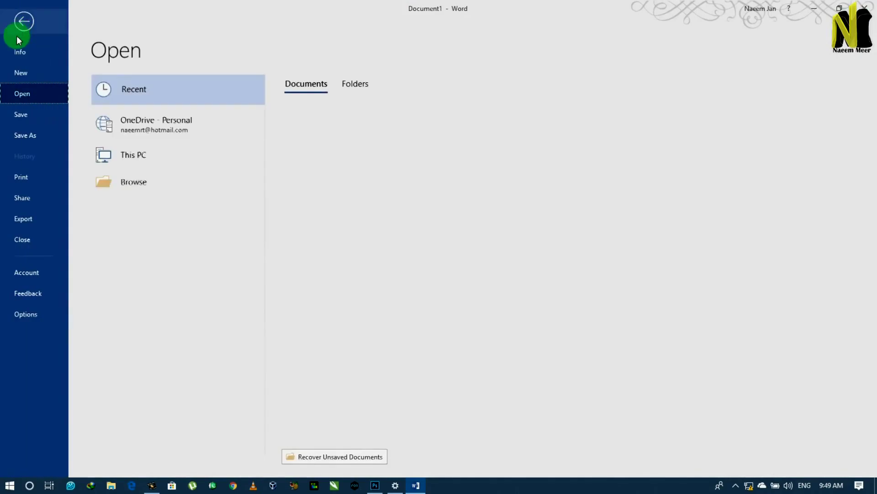
click(30, 116)
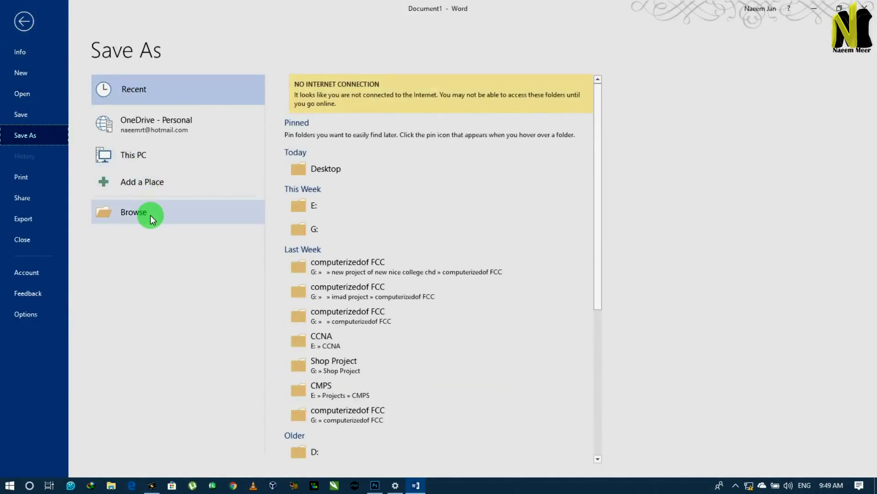
Save the document to the Desktop with the file name 'Naeem Sign'
click(210, 200)
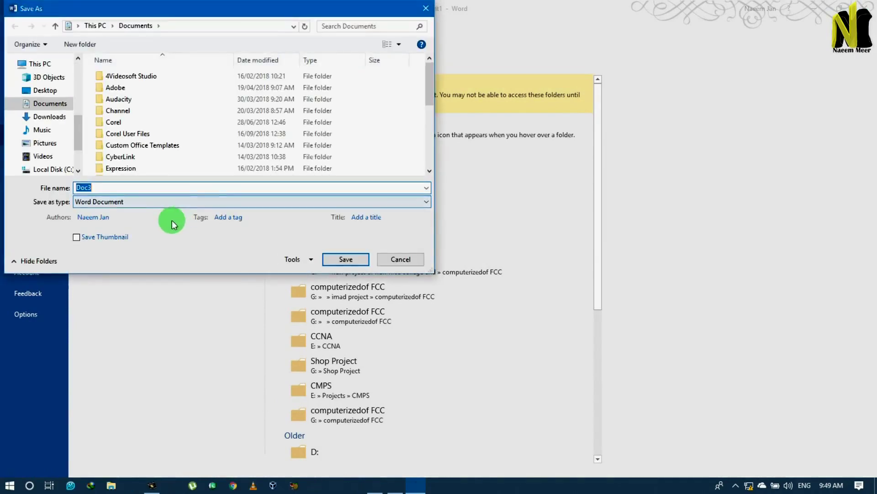
click(47, 91)
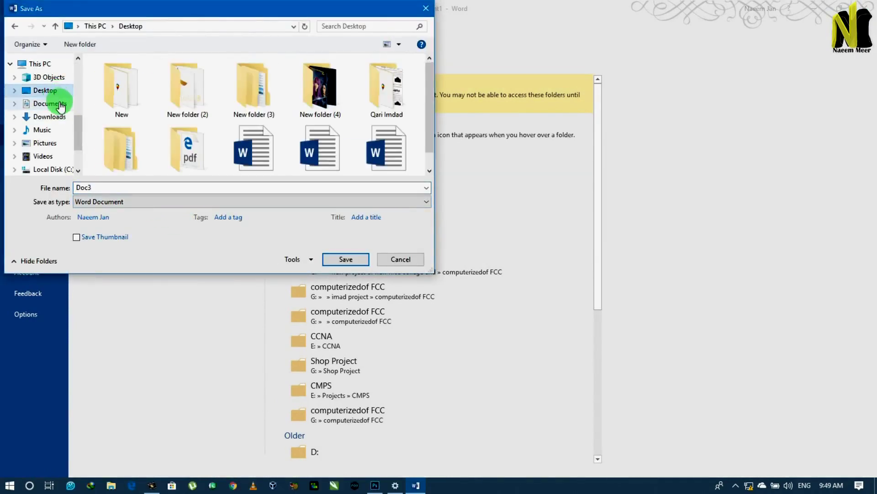
click(132, 189)
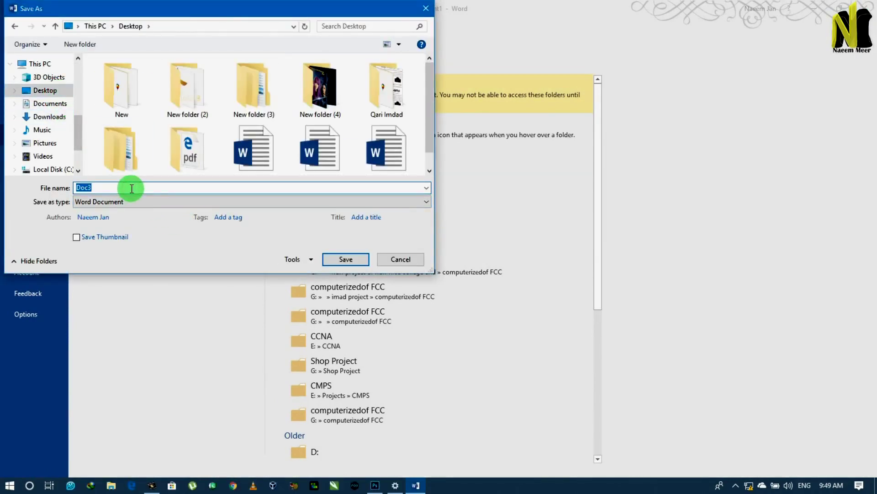
text(Naeem Sign)
key(Return)
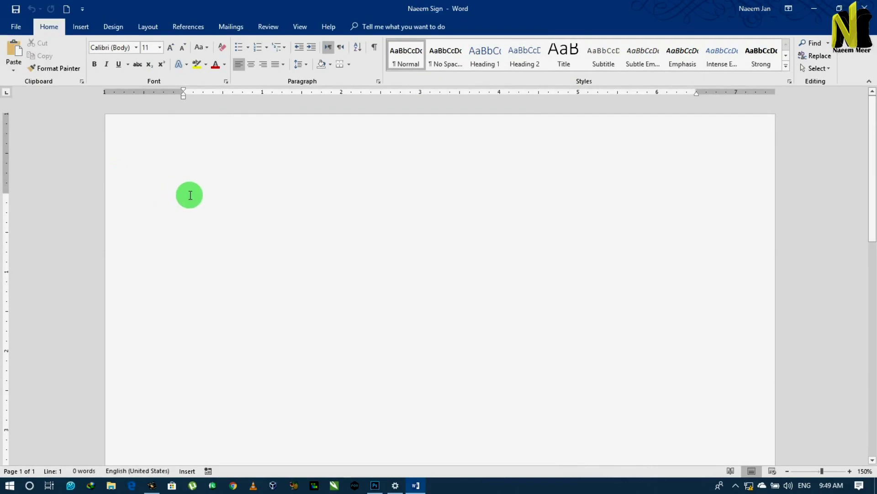
Enter the lines 'To' and 'Abc' and a =rand(1) sample paragraph, ending on an empty line
text(To)
text(=rand(1))
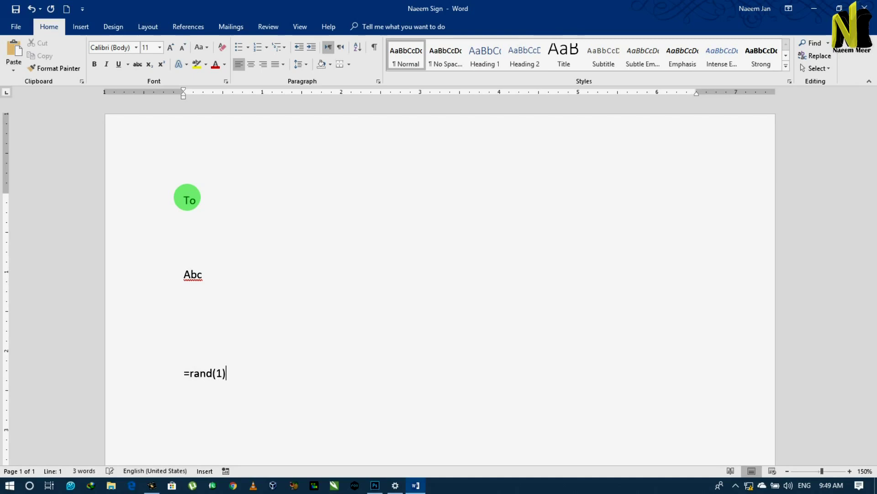
key(Return)
scroll(183, 196, down, 2)
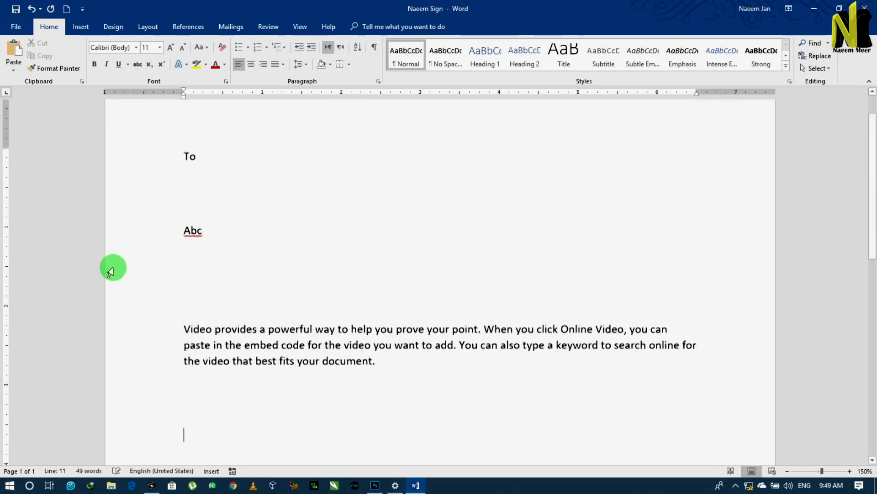
key(Return)
key(Return)
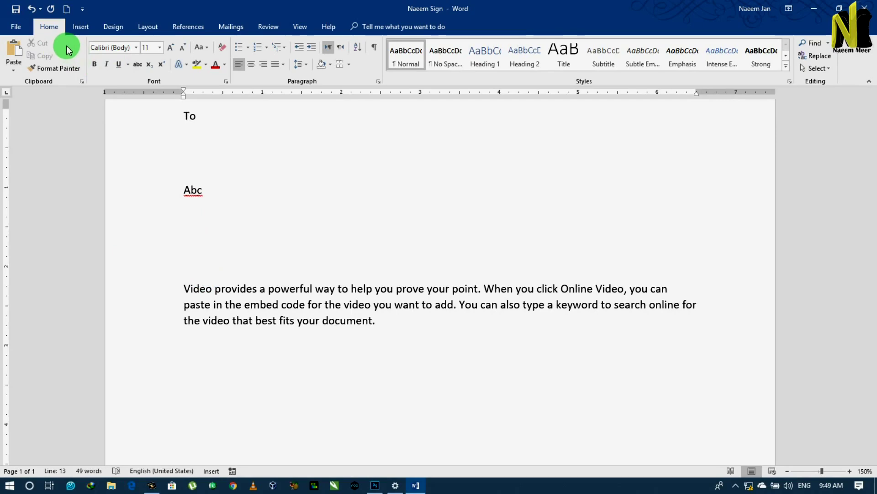
Start adding a digital signature from File > Info > Protect Document
click(15, 26)
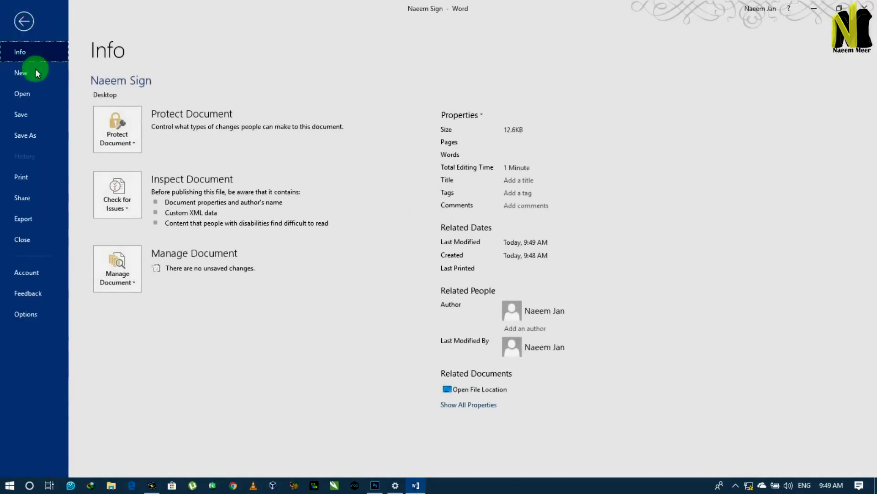
click(128, 148)
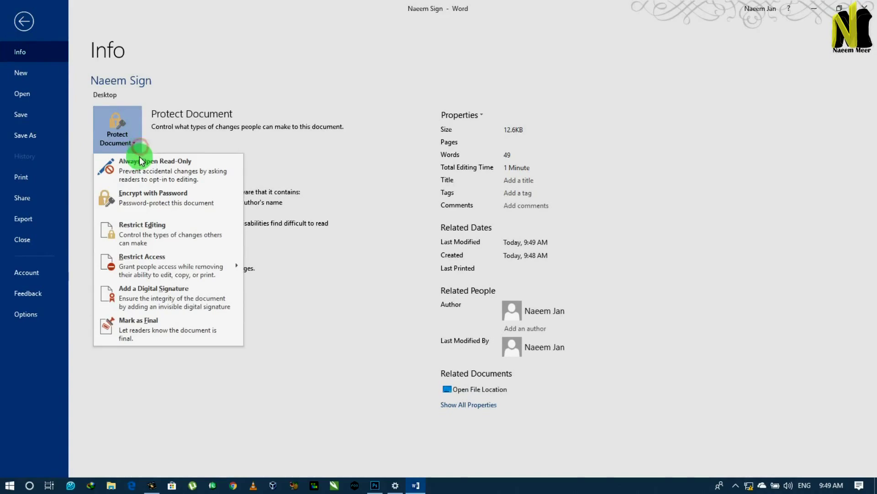
click(171, 296)
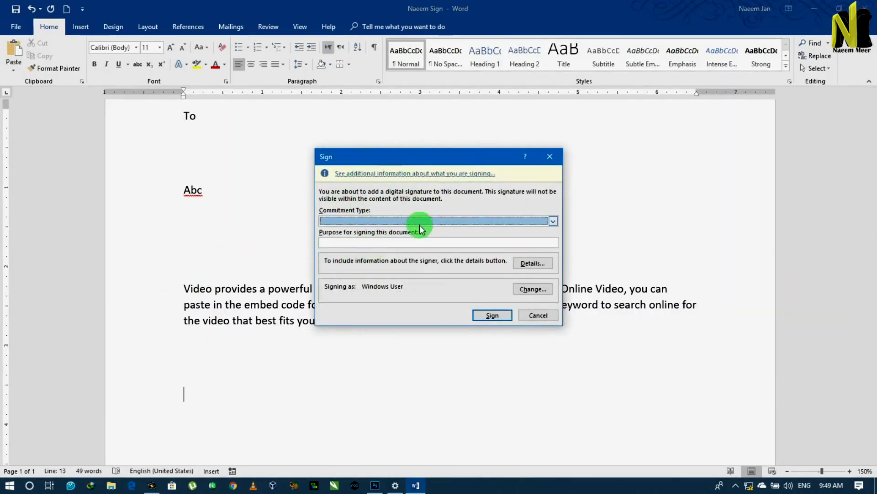
Choose commitment type 'Created and approved this document', enter purpose 'Final', and open signer details
click(360, 221)
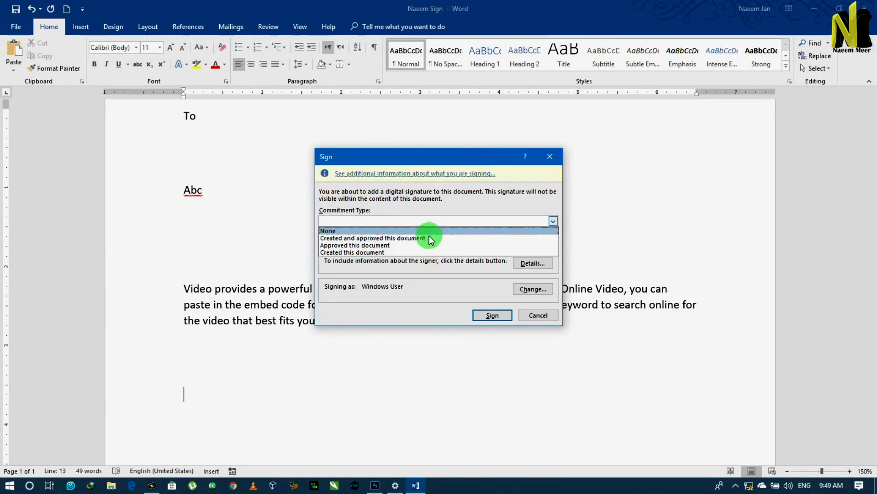
click(372, 238)
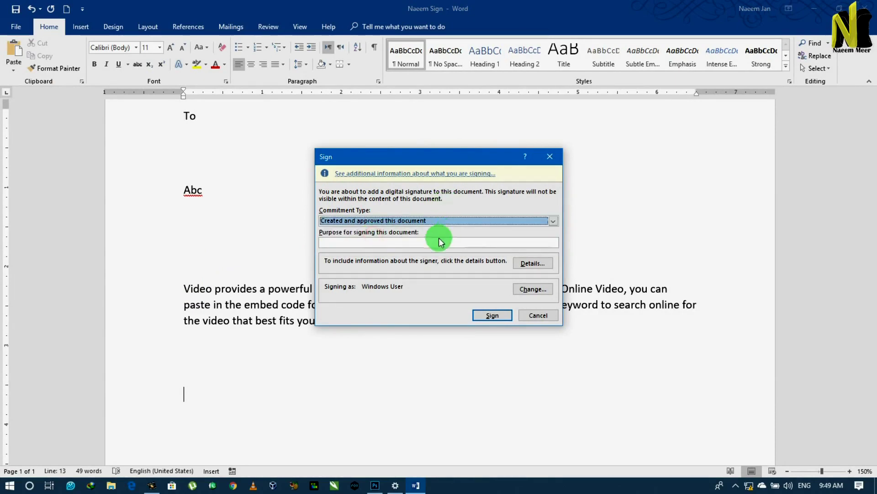
click(374, 241)
text(Final)
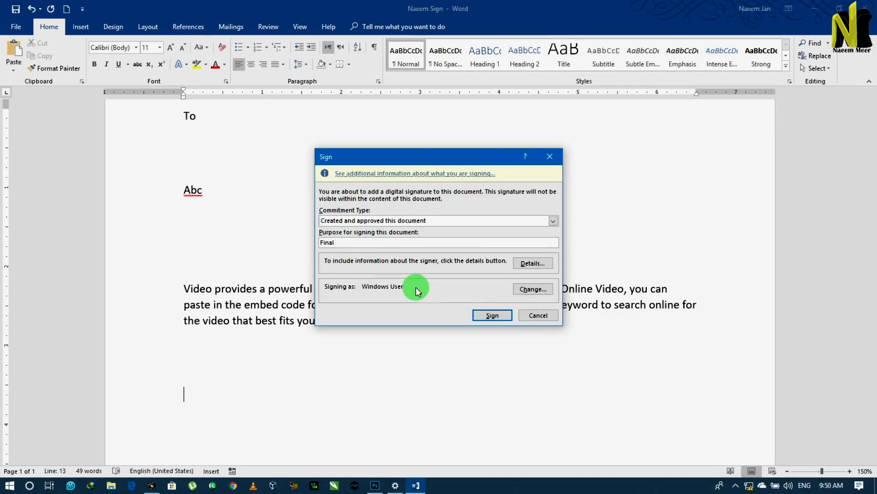
click(530, 264)
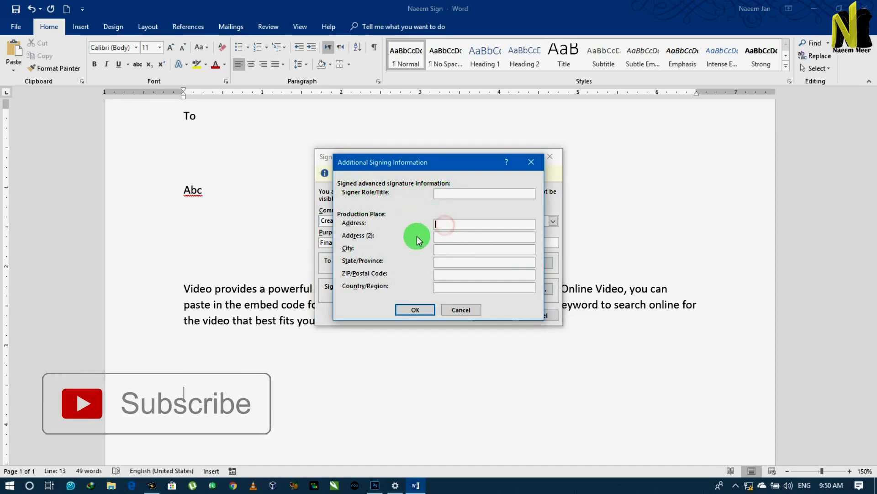
Cancel the Additional Signing Information form unfilled and open the signing certificate picker
click(438, 238)
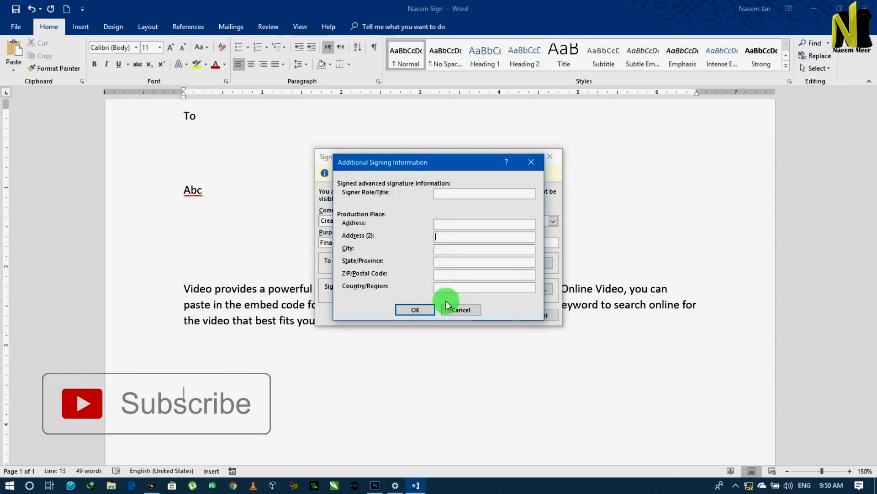
click(462, 311)
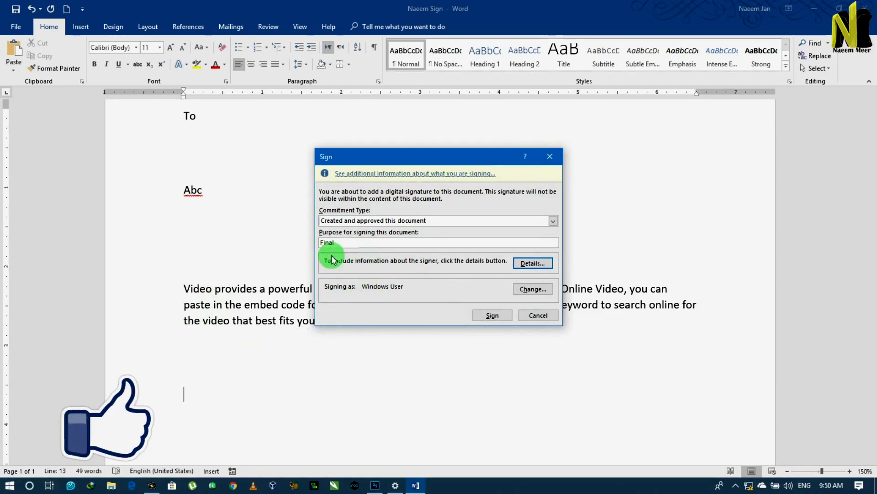
click(528, 293)
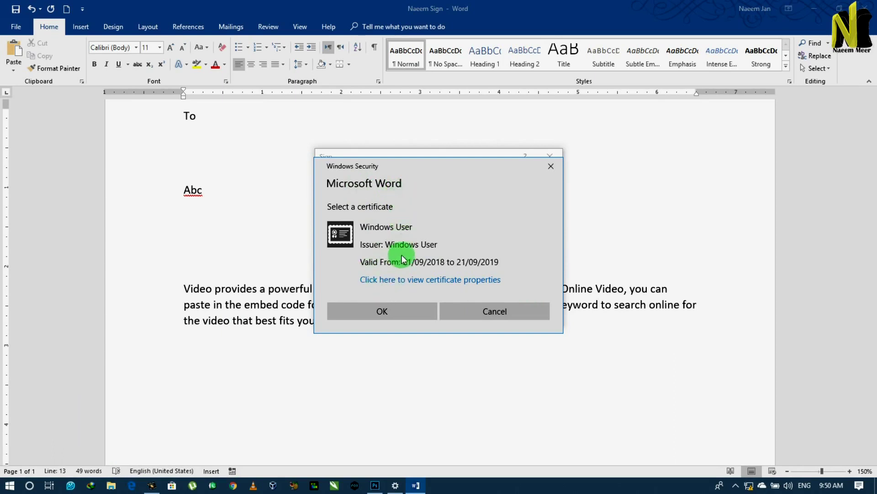
Confirm the Windows User certificate and sign the document
click(385, 313)
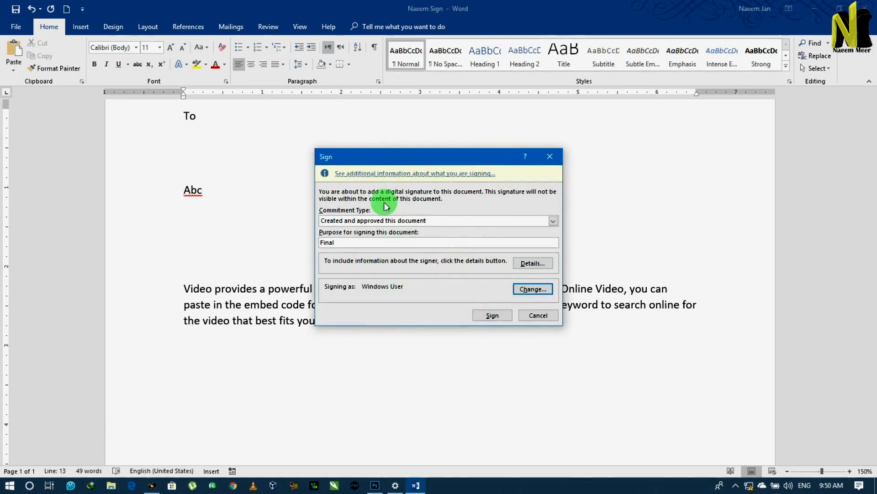
key(super)
scroll(68, 320, down, 2)
scroll(55, 398, down, 4)
click(13, 358)
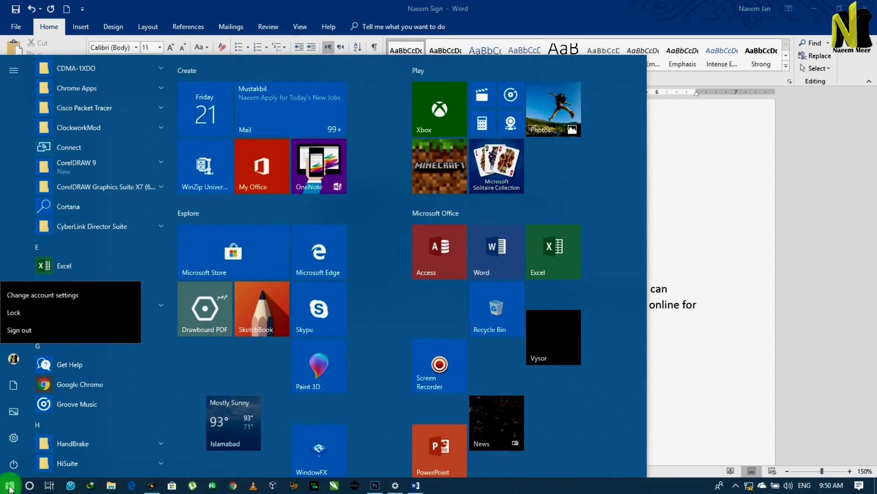
key(super)
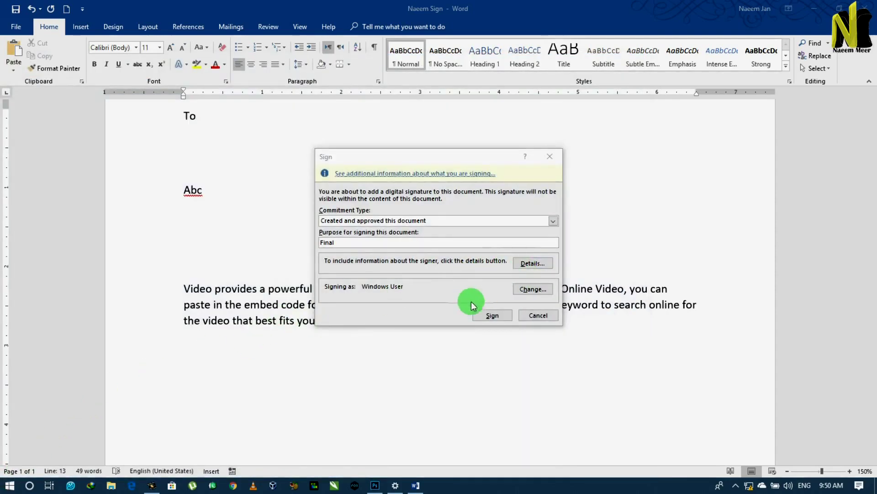
click(491, 316)
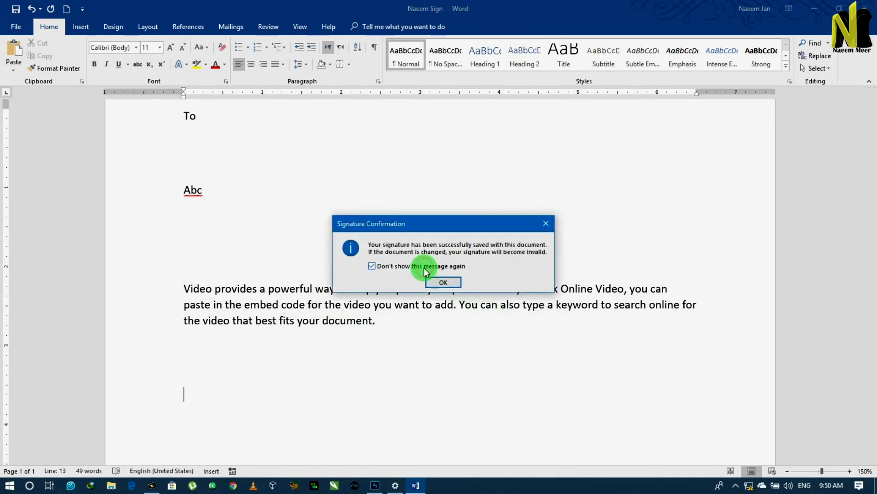
Dismiss the Signature Confirmation and scroll through the signed document
click(444, 284)
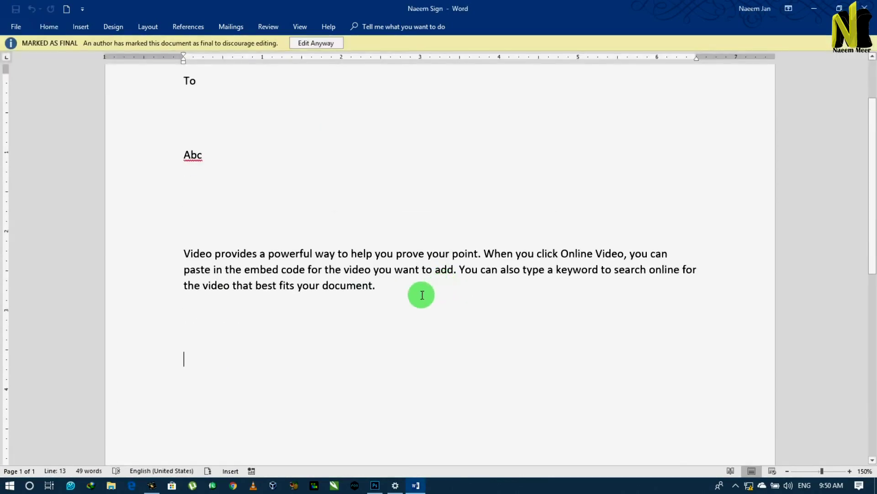
scroll(423, 295, up, 2)
scroll(453, 325, down, 4)
scroll(415, 317, down, 1)
scroll(412, 320, up, 1)
scroll(421, 311, up, 2)
scroll(411, 315, up, 2)
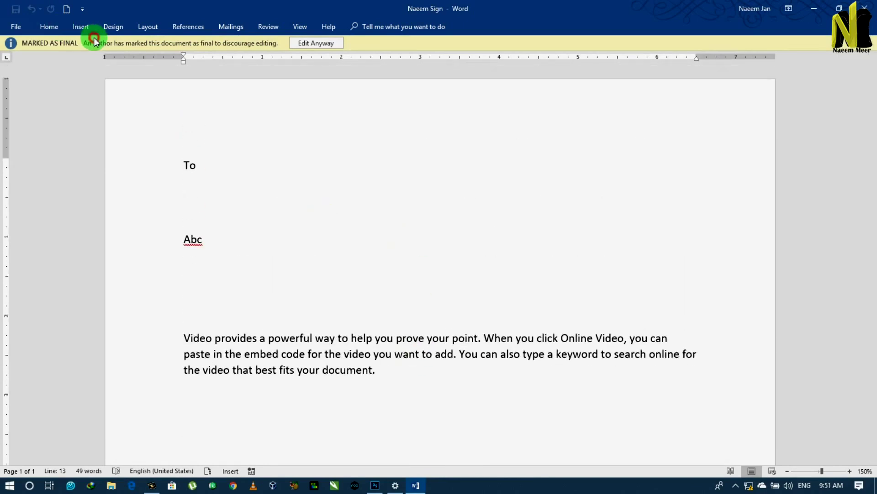
Check the Insert, Design, Layout, References and Mailings tabs on the final document
click(94, 33)
click(113, 26)
click(148, 26)
click(186, 27)
click(229, 27)
scroll(388, 160, down, 3)
scroll(403, 196, up, 2)
scroll(402, 200, up, 1)
scroll(398, 201, down, 5)
scroll(392, 204, up, 5)
scroll(391, 205, up, 4)
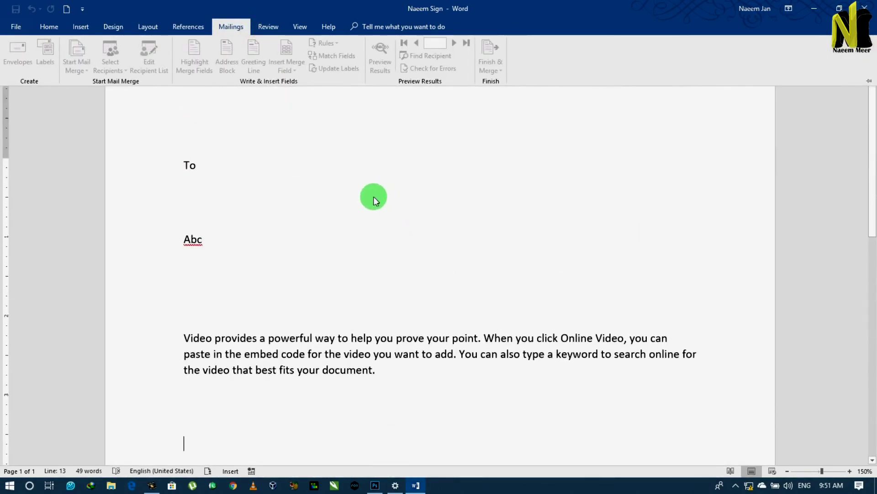
scroll(375, 201, down, 2)
scroll(278, 213, down, 1)
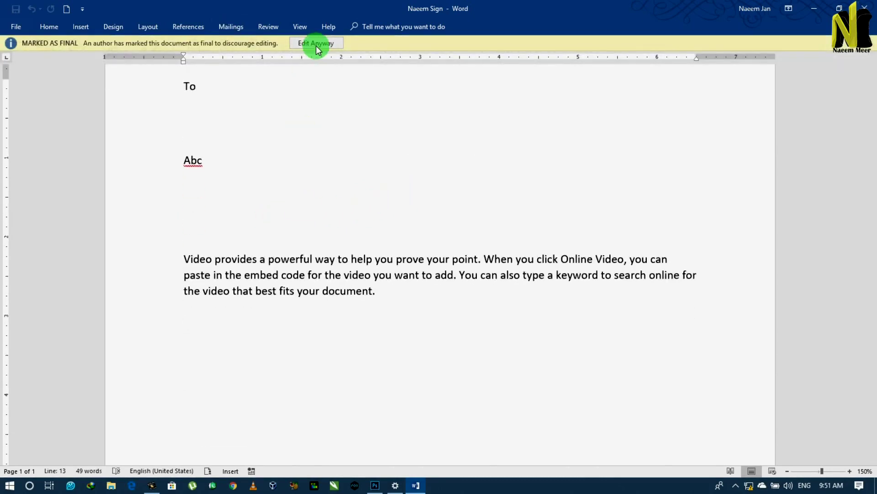
Choose Edit Anyway and accept removing the digital signature so the document is editable
click(317, 45)
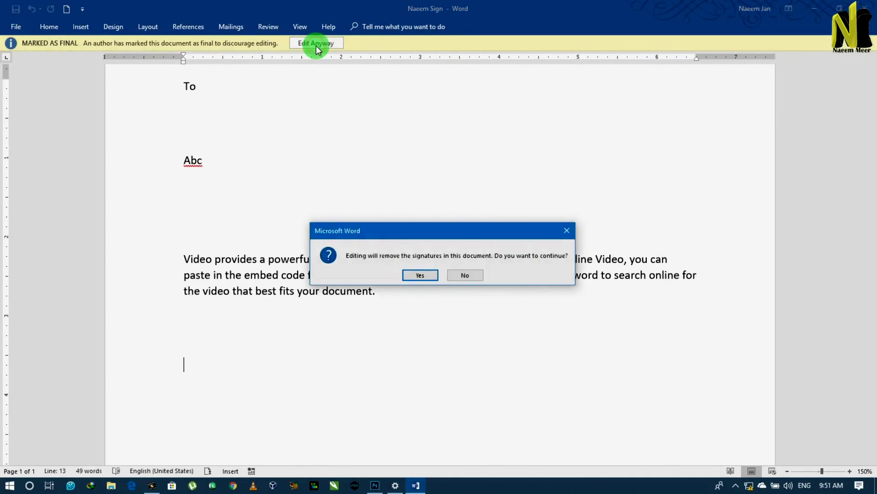
click(427, 275)
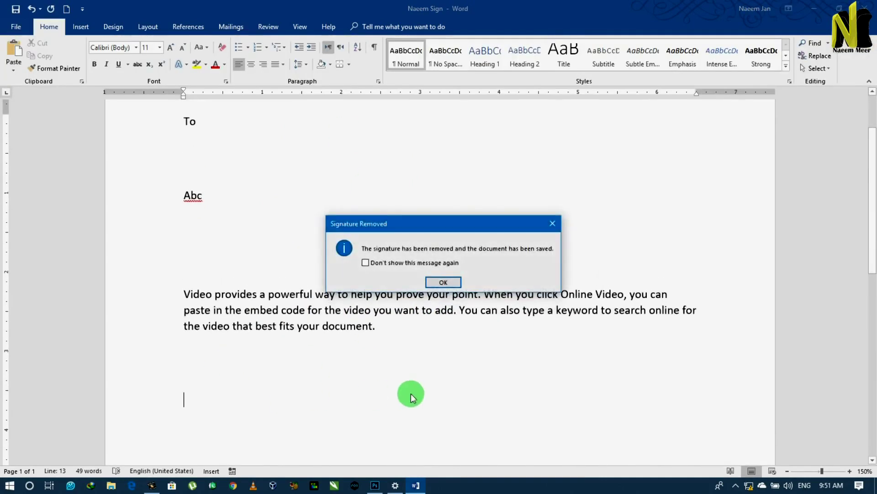
click(444, 282)
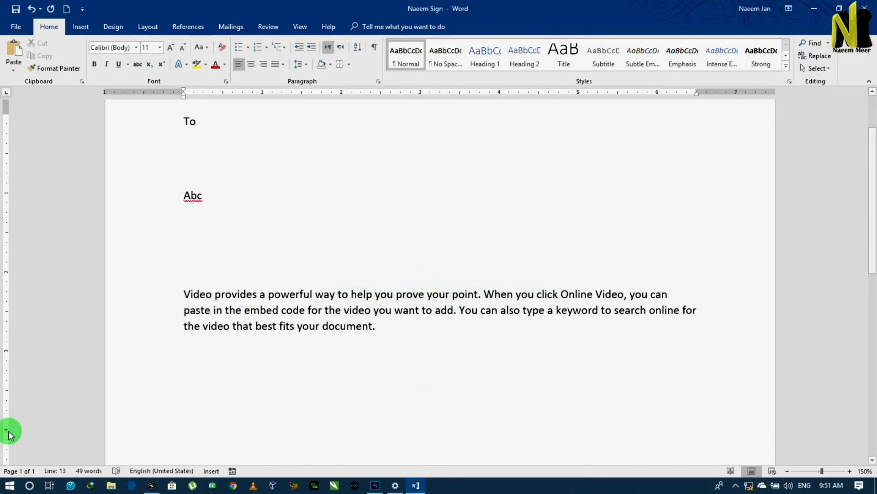
click(9, 485)
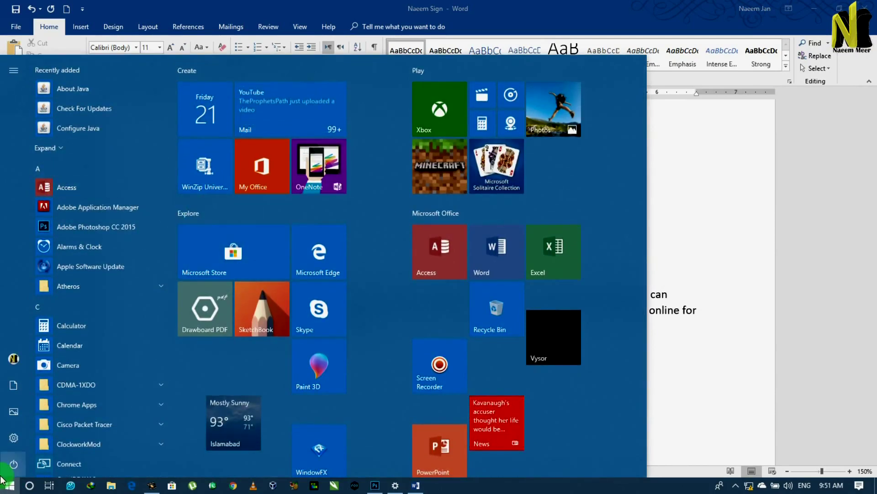
Launch Word 2007 by searching 'winword', then show the sample document's Info page
text(winword)
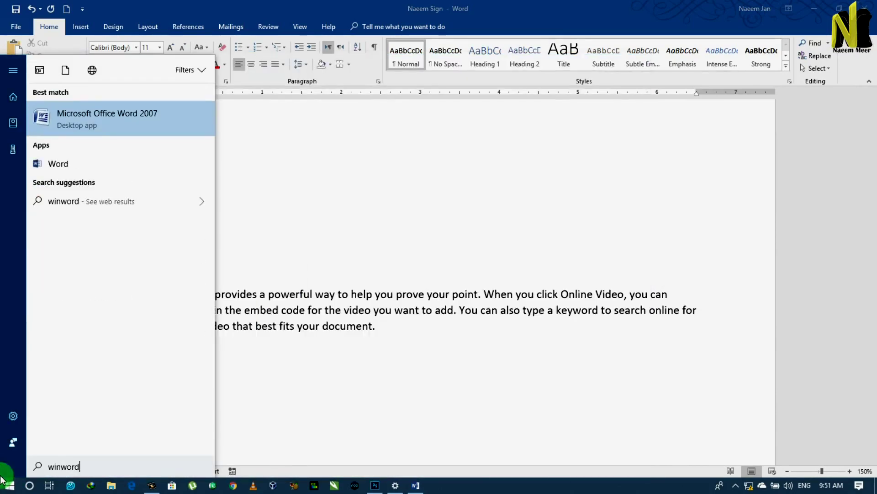
click(124, 126)
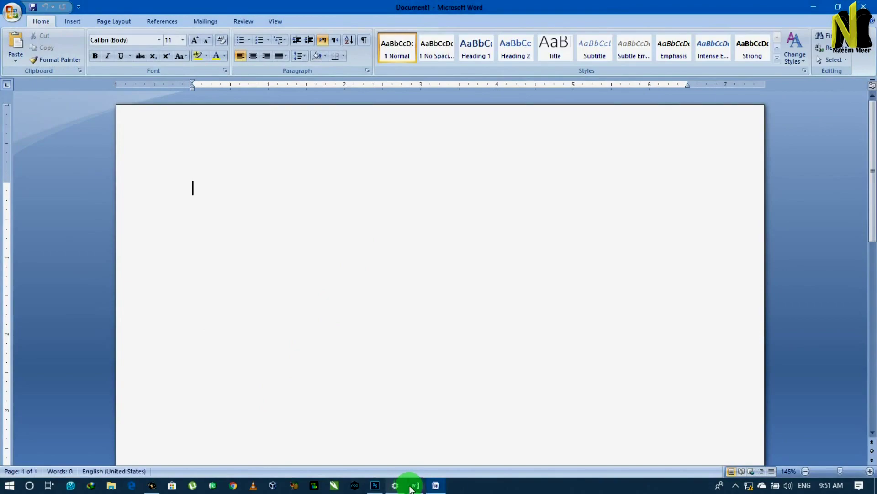
click(415, 486)
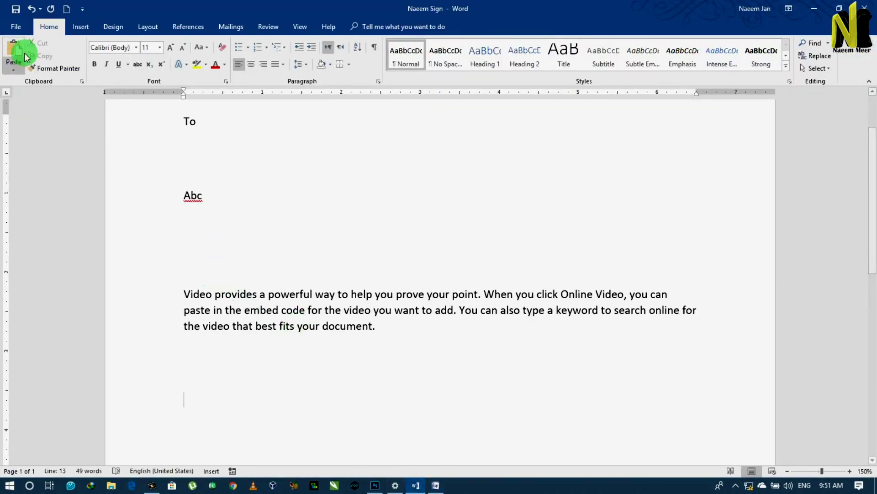
click(16, 27)
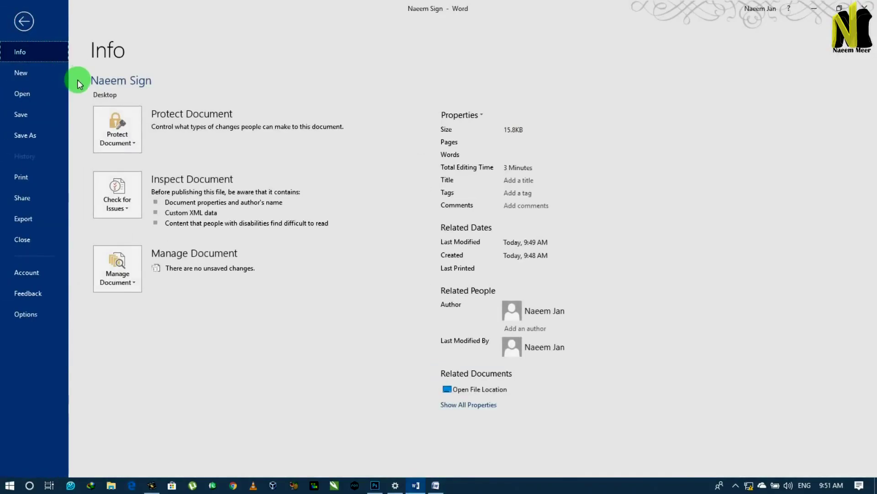
Digitally sign the document as 'Created and approved this document' with the Windows User certificate
click(131, 153)
click(151, 292)
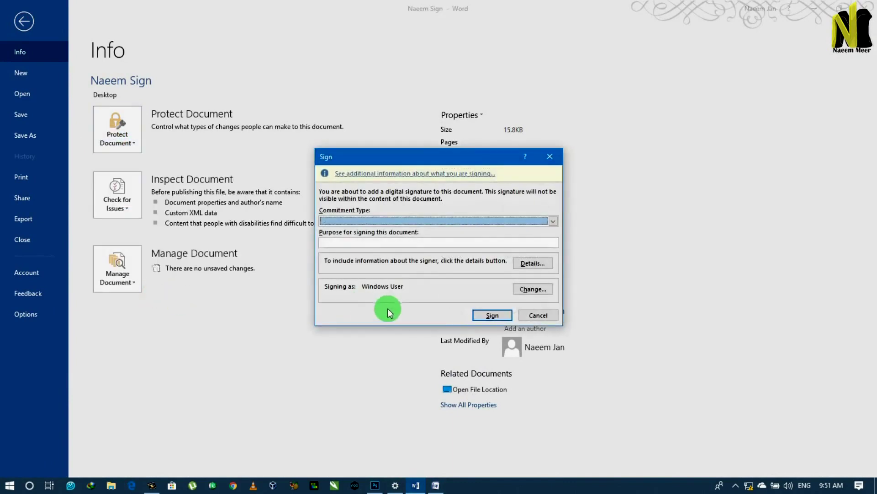
click(357, 221)
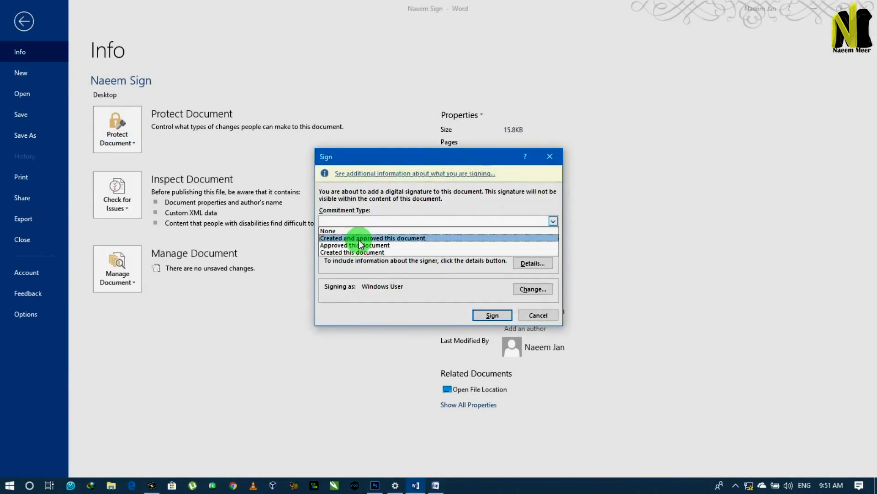
click(360, 240)
click(363, 244)
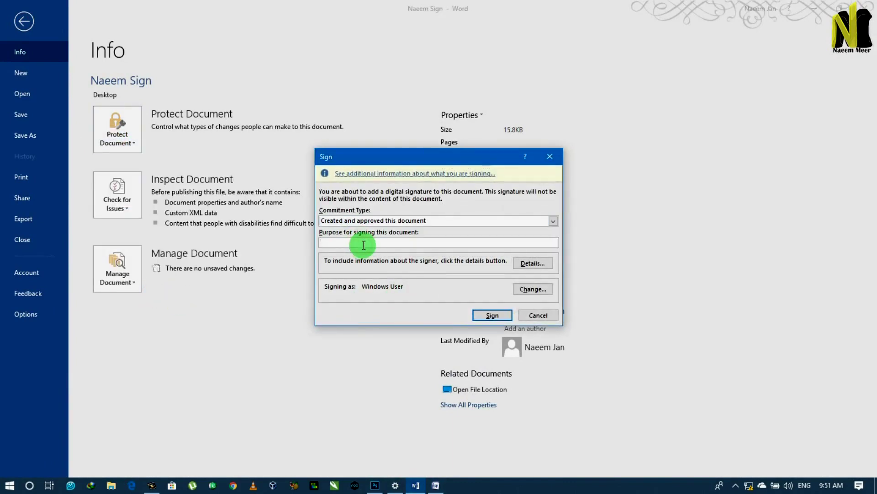
click(529, 290)
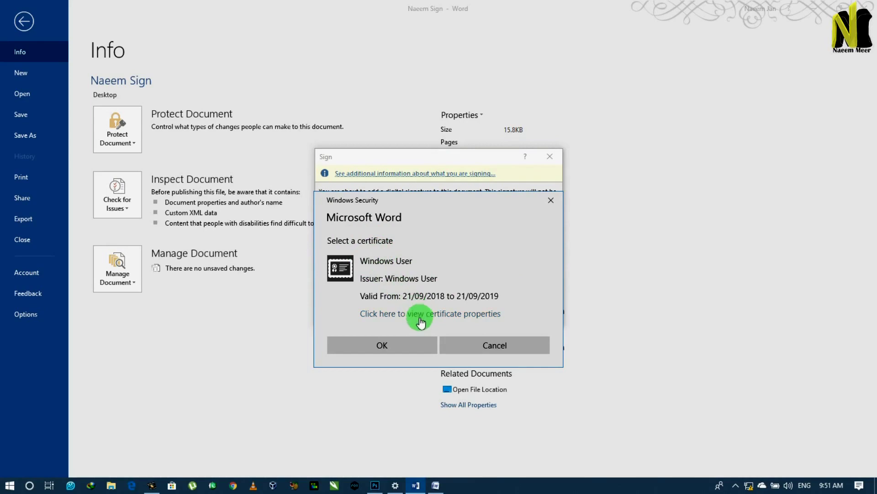
click(398, 344)
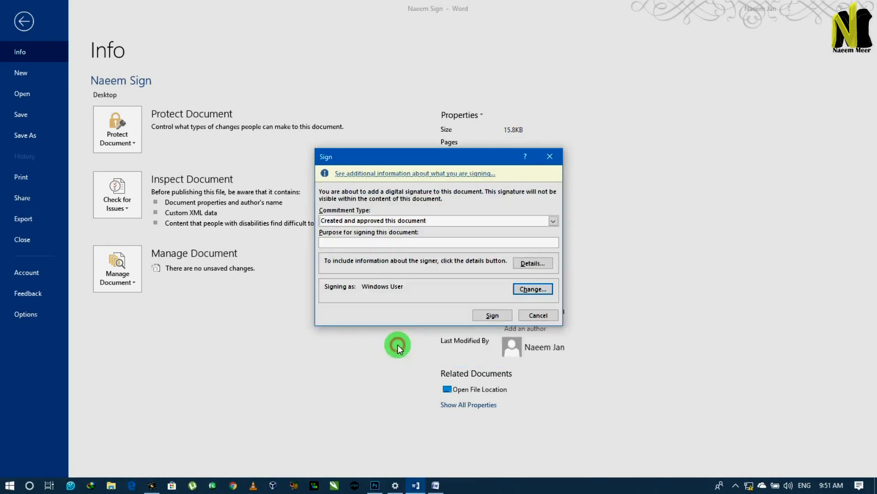
click(498, 316)
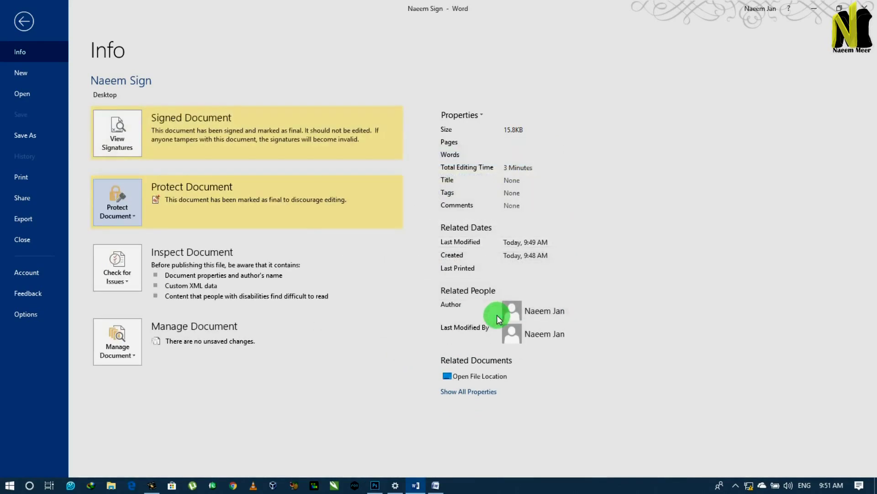
Check the References and Insert tabs on the final-marked document
click(35, 14)
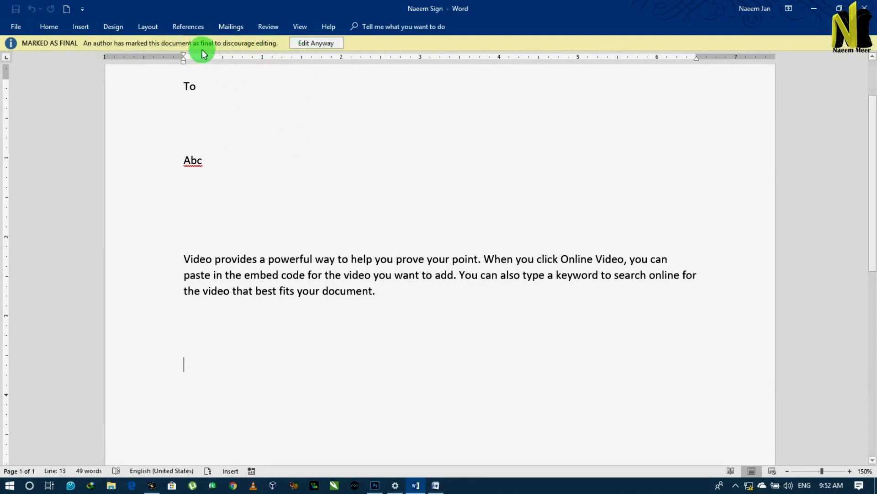
click(186, 27)
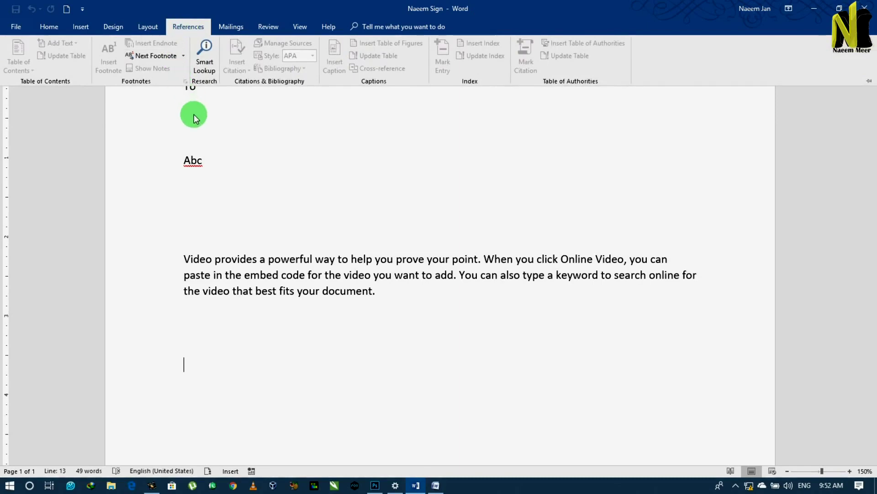
click(241, 118)
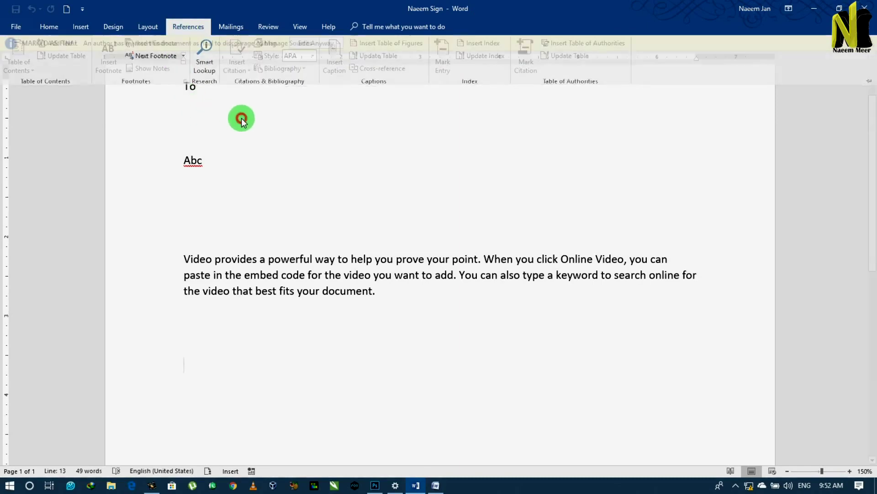
click(79, 25)
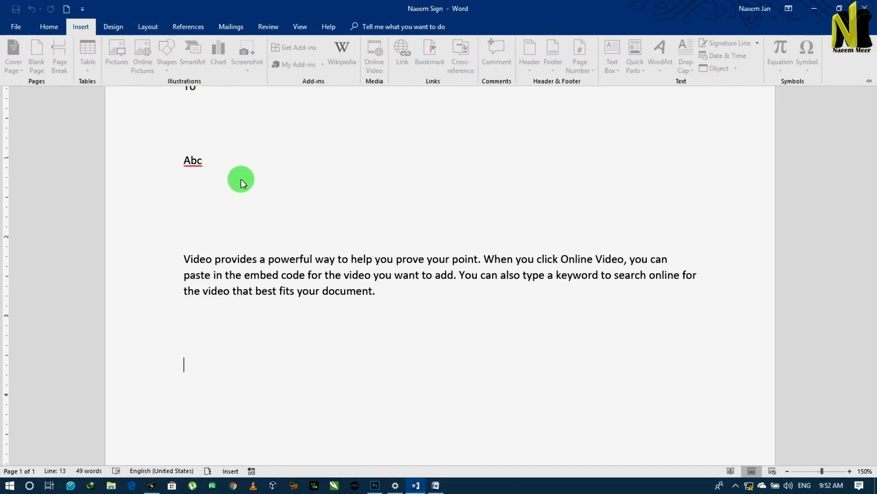
click(243, 192)
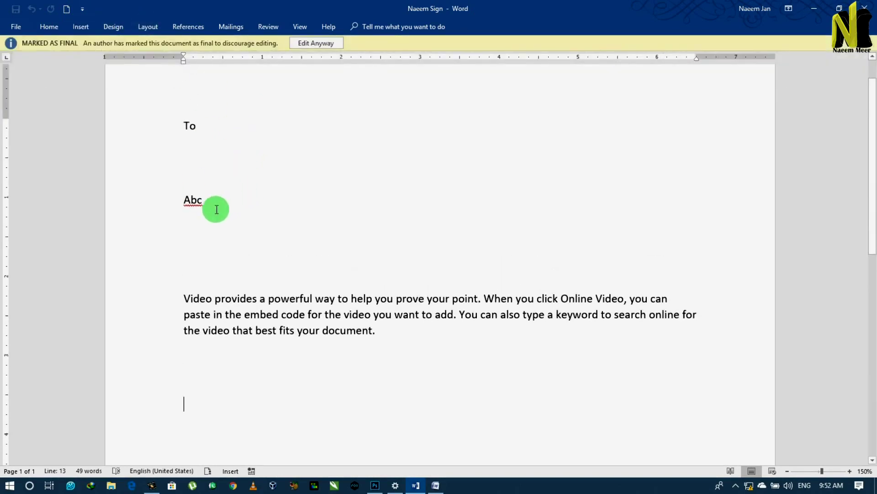
Try editing the locked document, then bring Word 2007's blank page to the front
key(BackSpace)
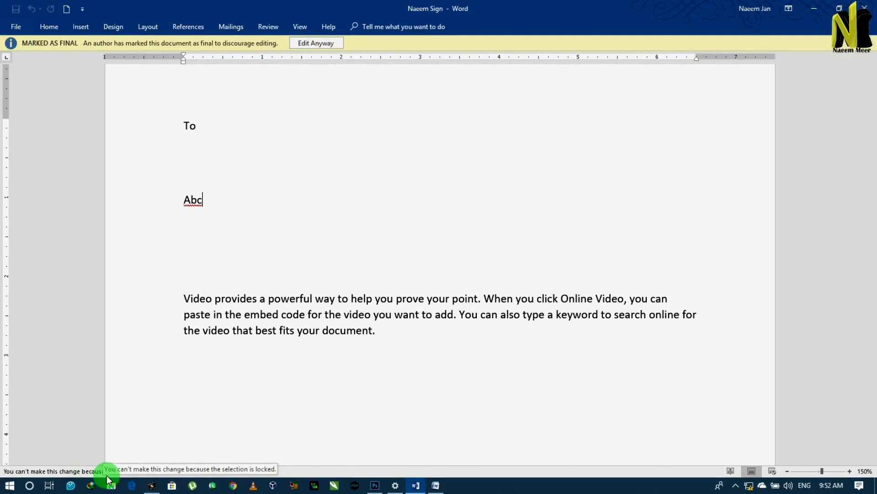
click(284, 226)
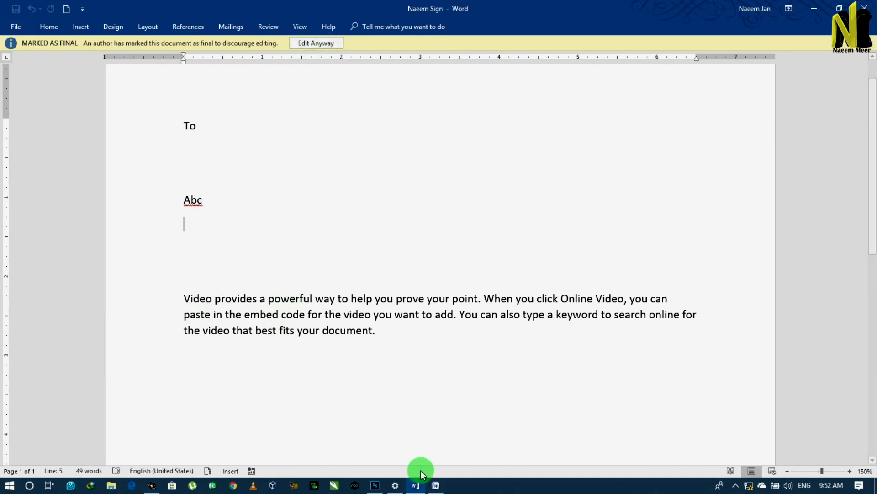
click(429, 487)
click(281, 218)
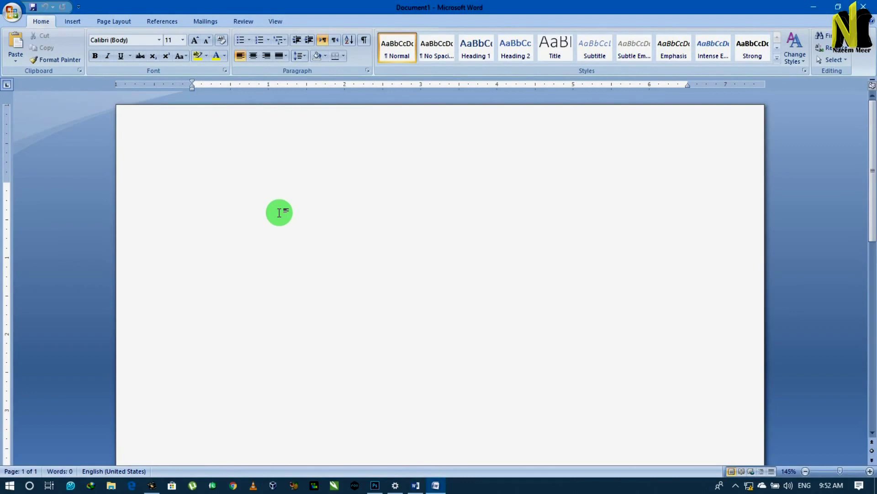
Generate a sample paragraph with =rand(1), then go to the signed document's Insert tab
text(To)
text(=rand(1))
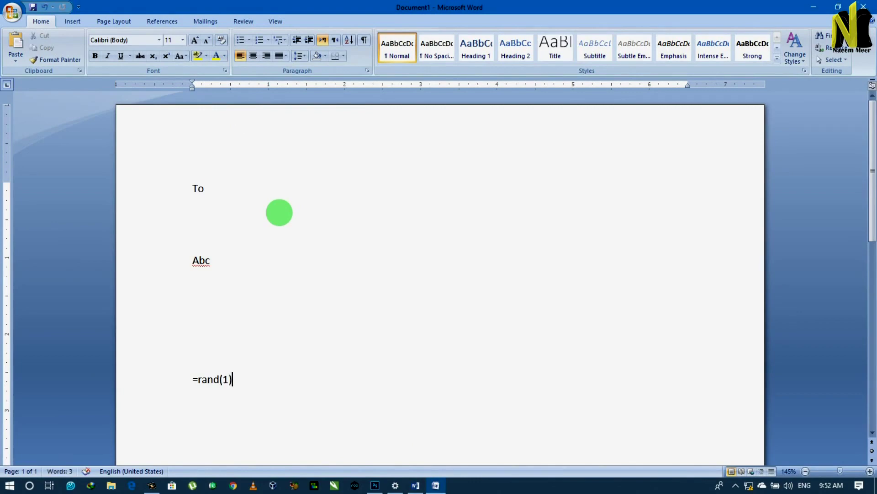
key(Return)
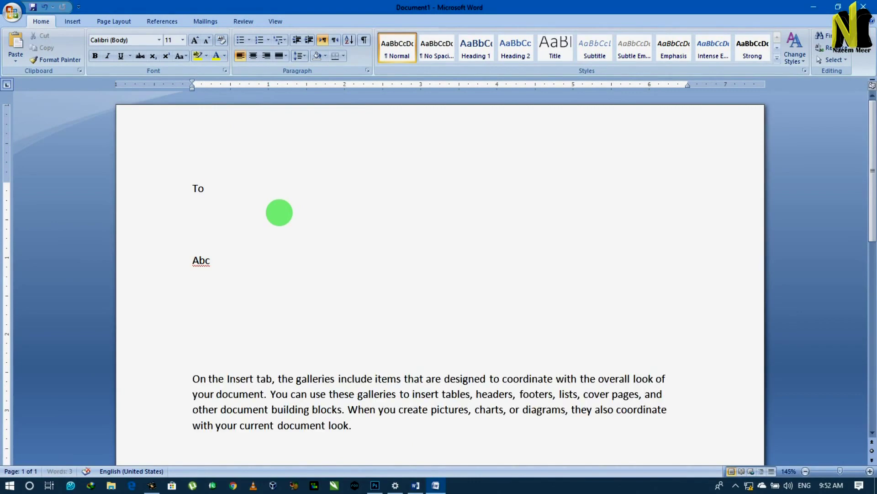
key(Return)
key(Return)
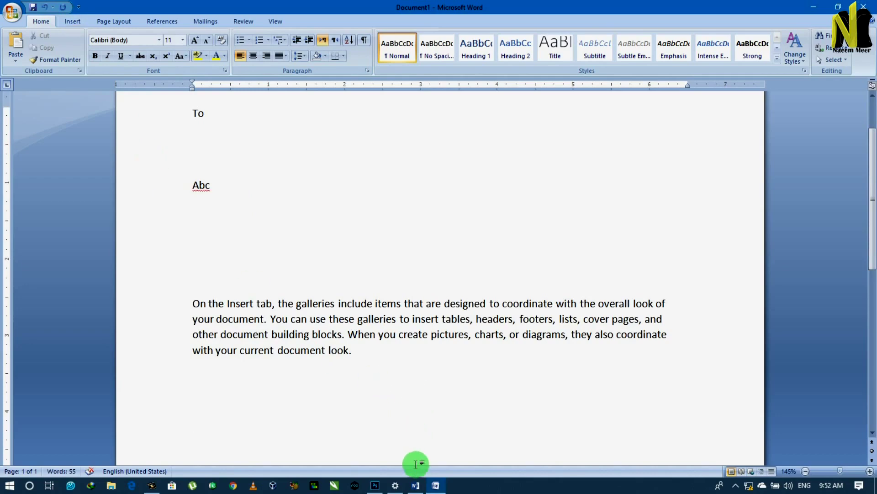
click(415, 485)
click(81, 26)
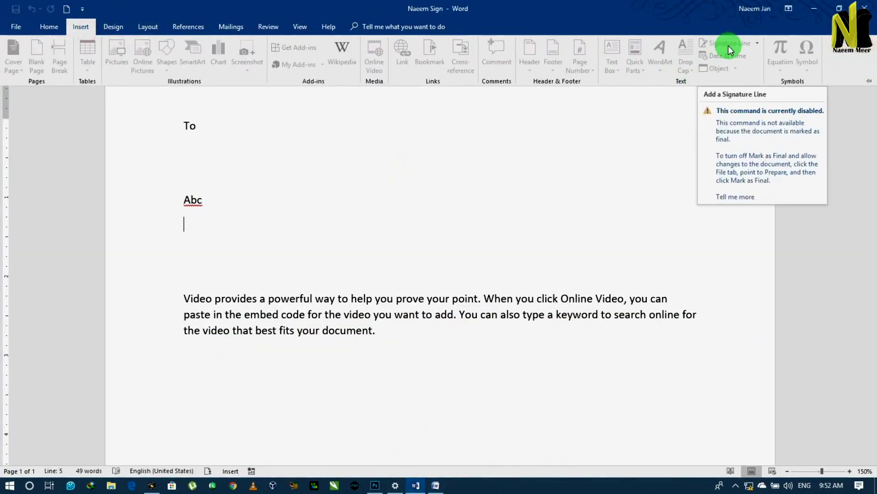
mouse_move(729, 43)
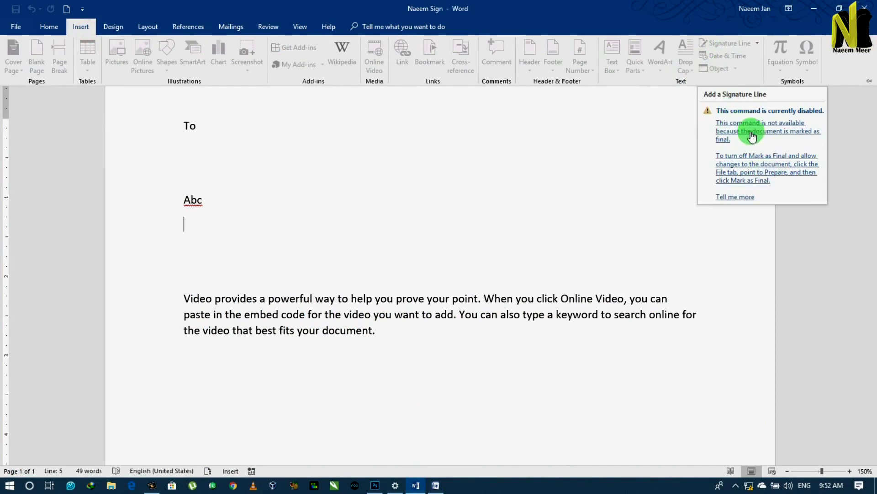
Dismiss the disabled signature-line notice and return to Document1
click(432, 133)
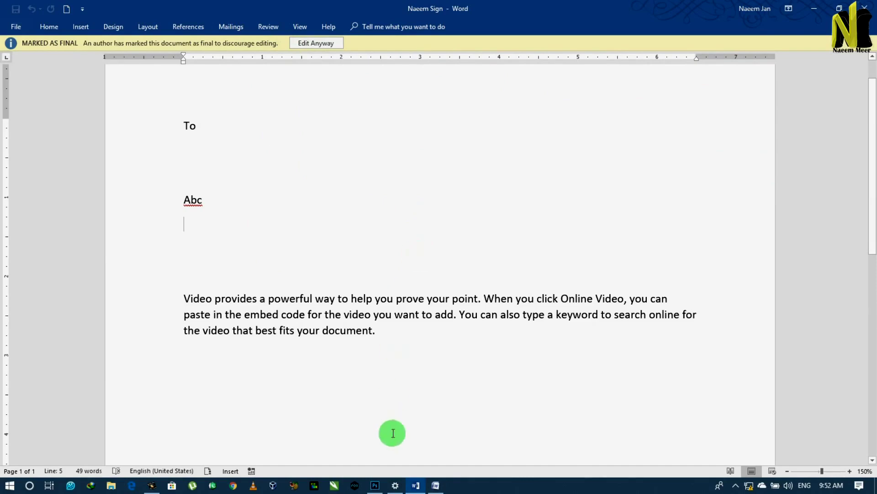
click(435, 485)
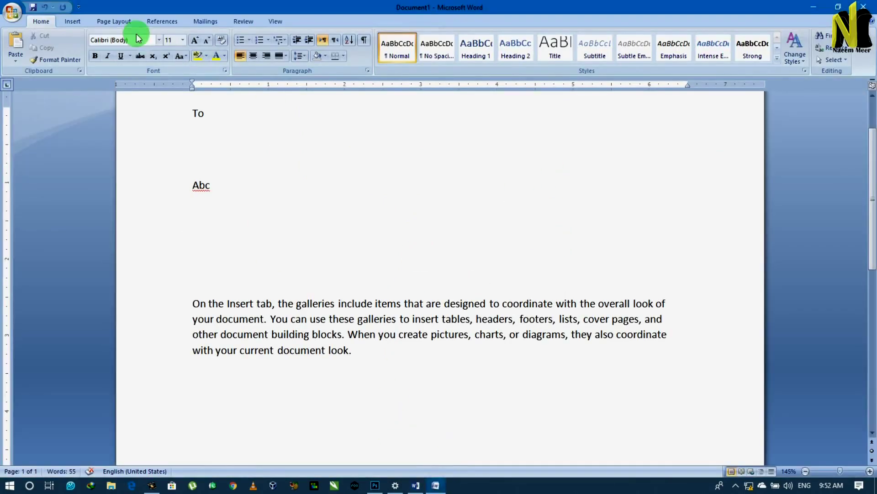
Add an Office signature line with the signer's name, title Manager and e-mail address
click(72, 21)
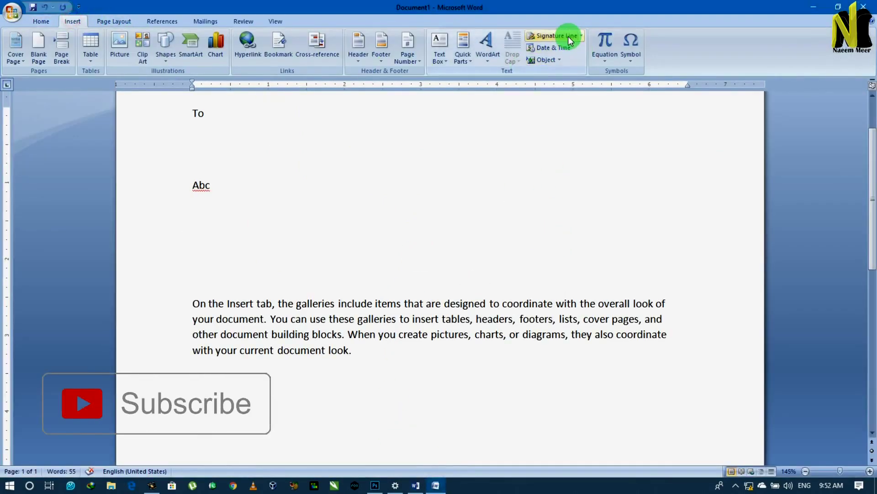
click(580, 36)
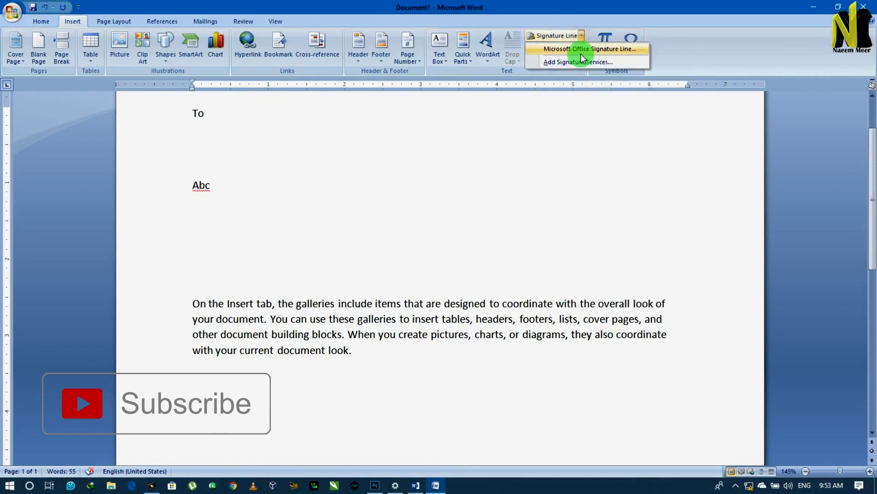
click(582, 50)
click(489, 287)
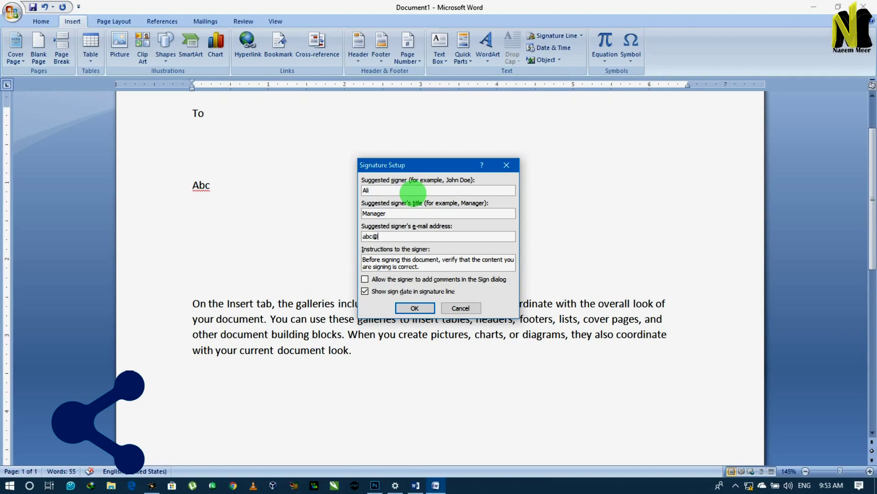
text(gmail.com)
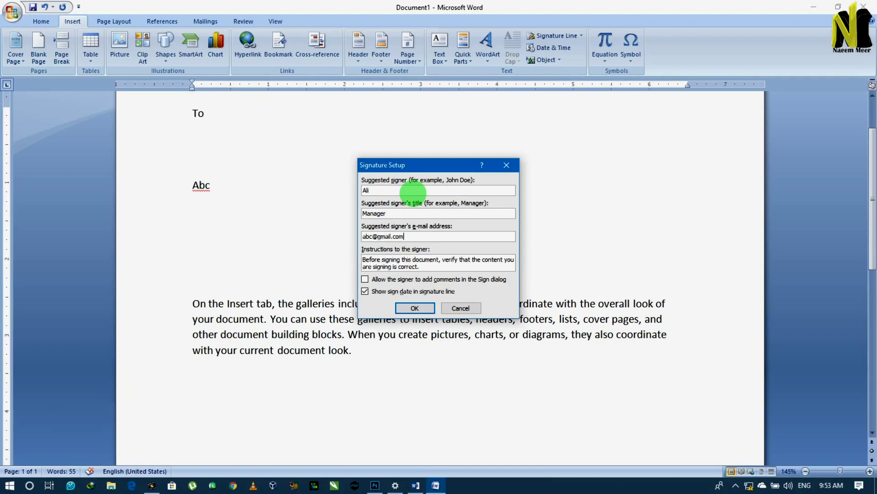
click(418, 307)
scroll(393, 320, down, 3)
scroll(320, 341, down, 2)
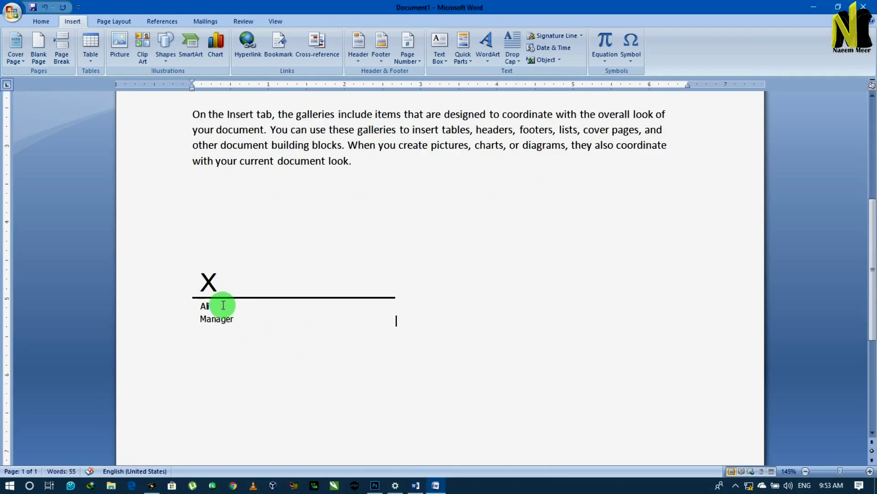
Save the document containing the signature line as 'To' and open the signature line's context menu
click(235, 288)
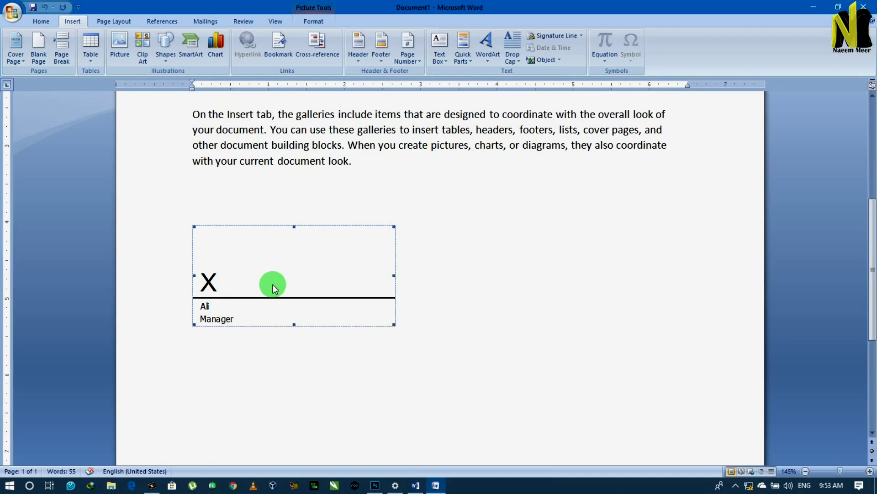
click(168, 182)
click(15, 15)
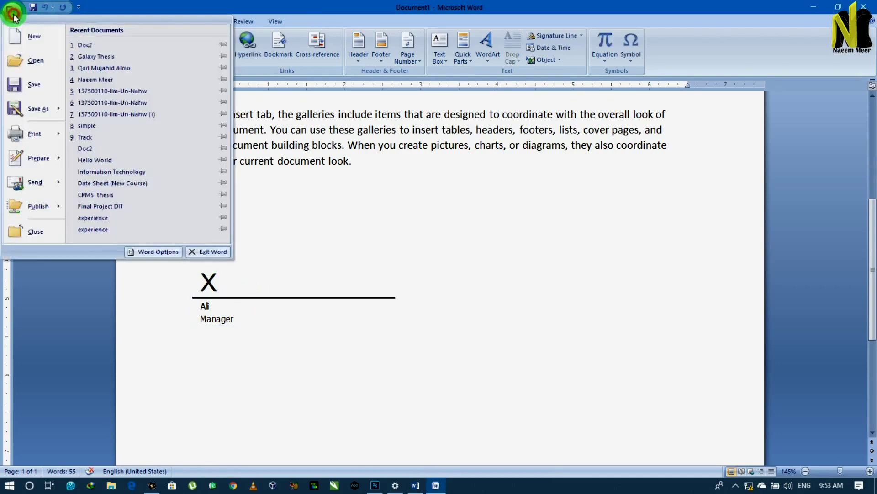
click(31, 87)
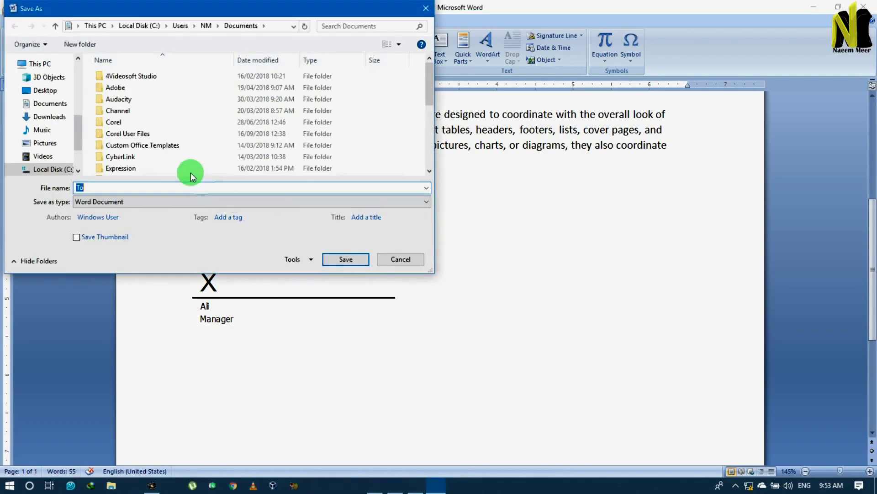
click(338, 258)
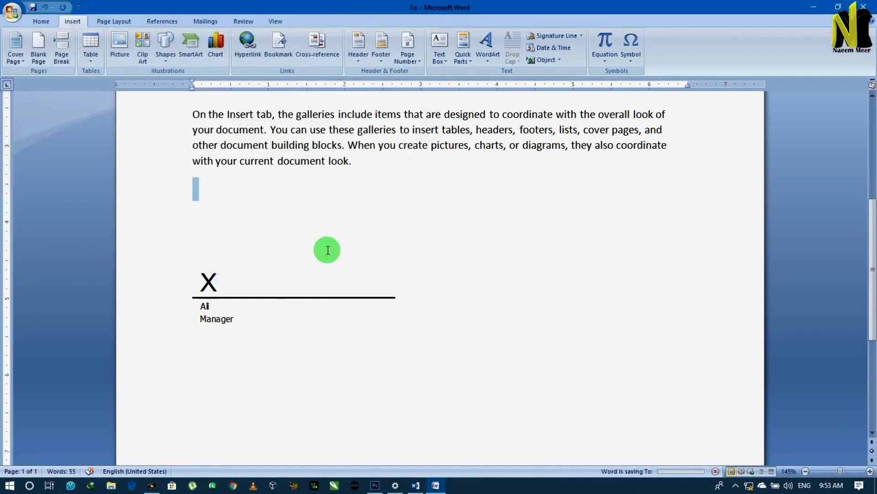
click(218, 291)
right_click(232, 285)
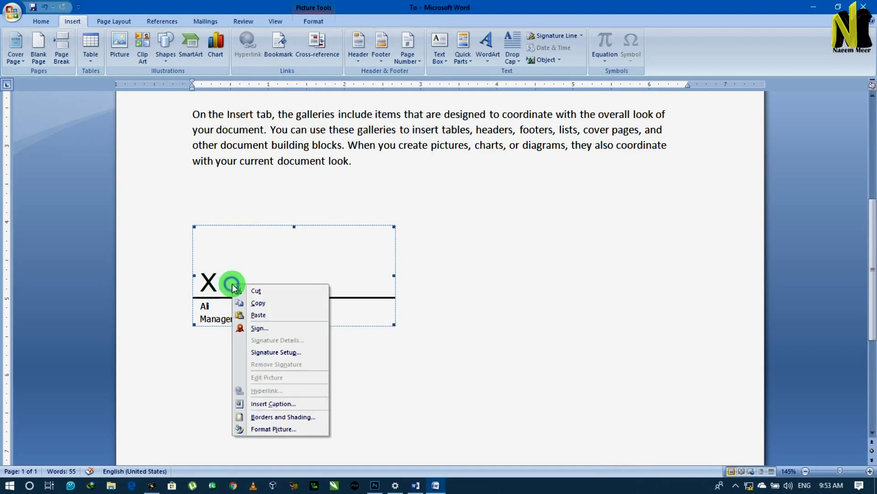
Sign the signature line using the Sign picture as the signature image
click(267, 329)
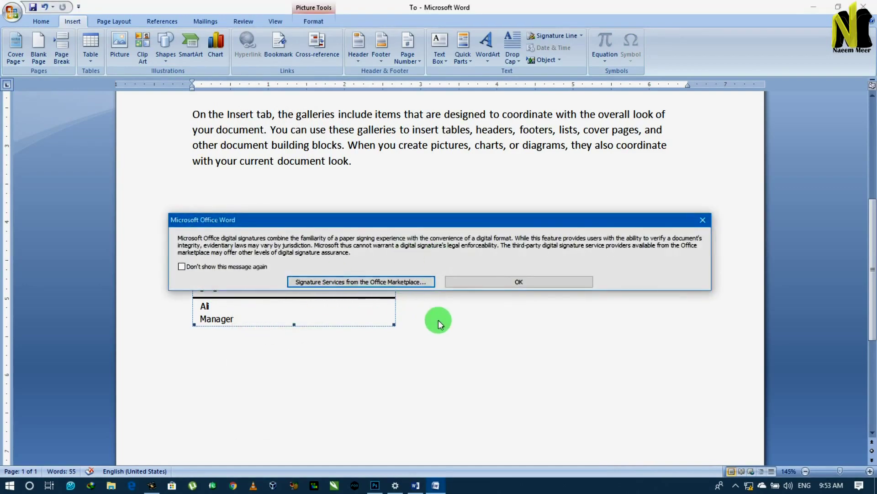
click(489, 284)
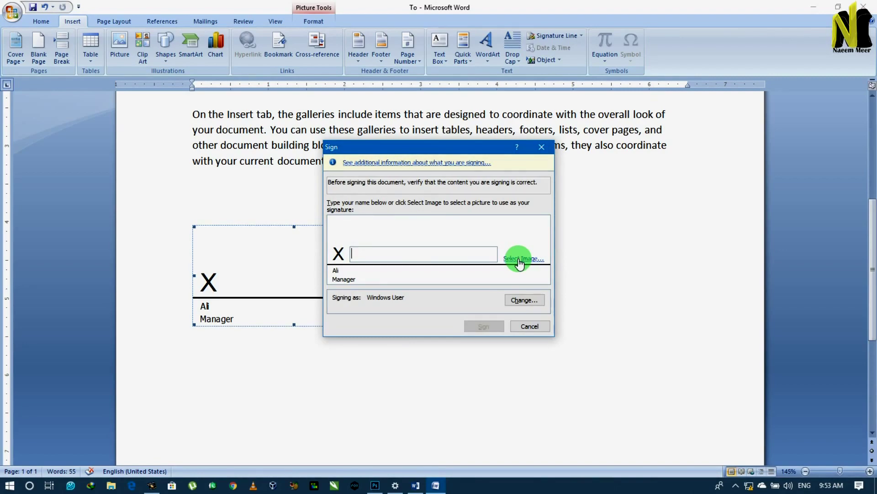
click(519, 259)
scroll(574, 315, down, 3)
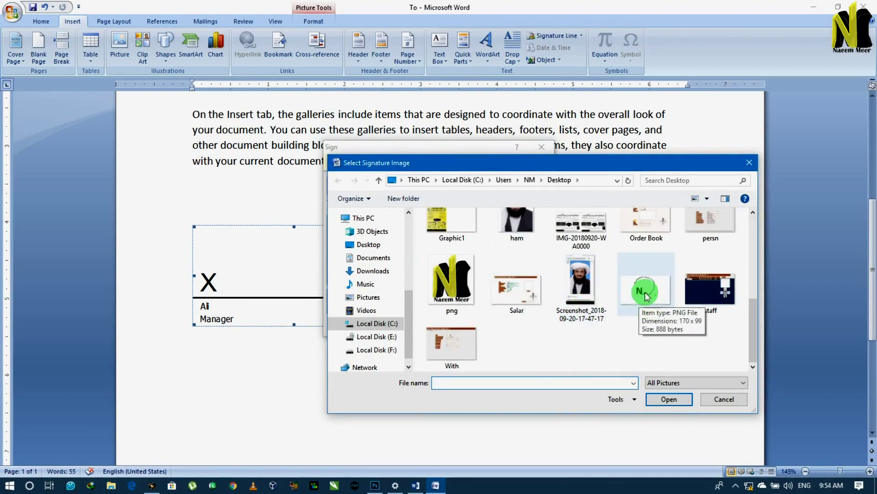
click(640, 296)
click(672, 400)
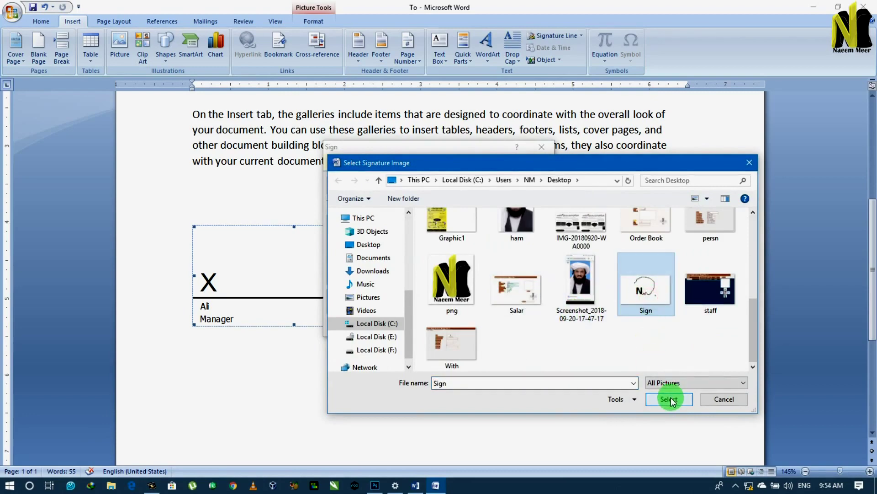
click(481, 326)
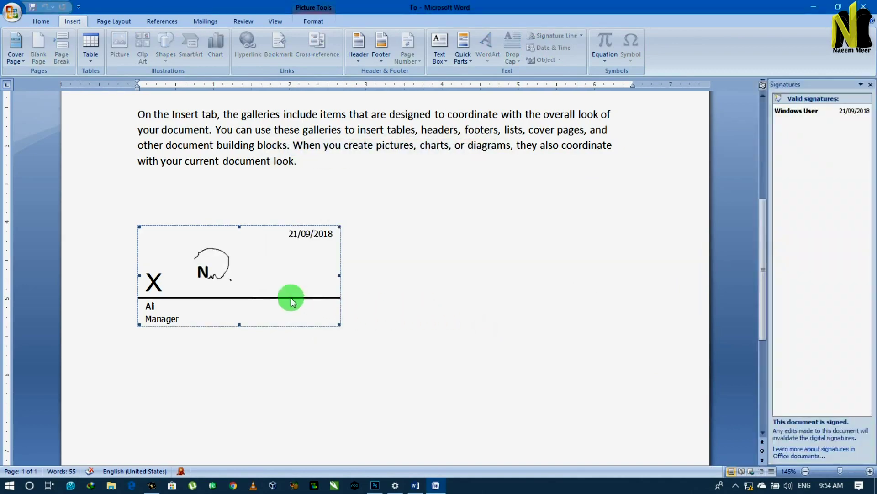
Browse the ribbon tabs of the signed 'To' document
scroll(295, 288, up, 3)
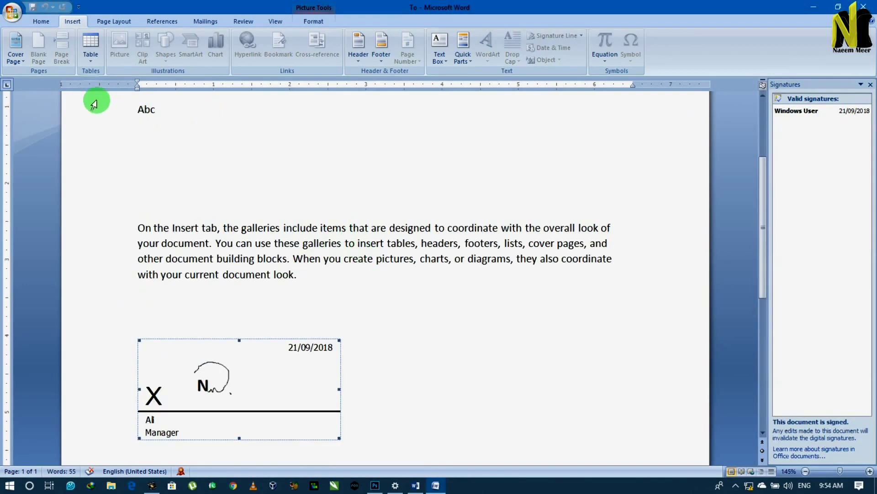
click(40, 22)
click(72, 21)
click(114, 21)
click(162, 21)
click(204, 22)
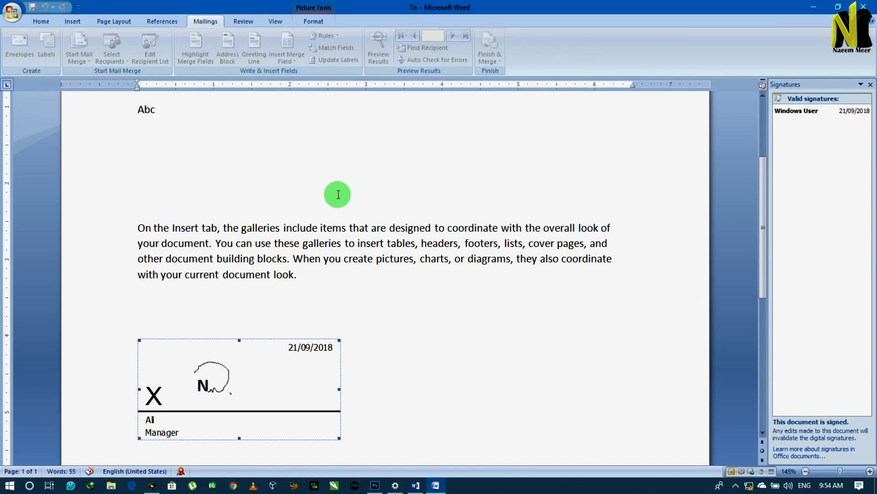
scroll(298, 229, up, 2)
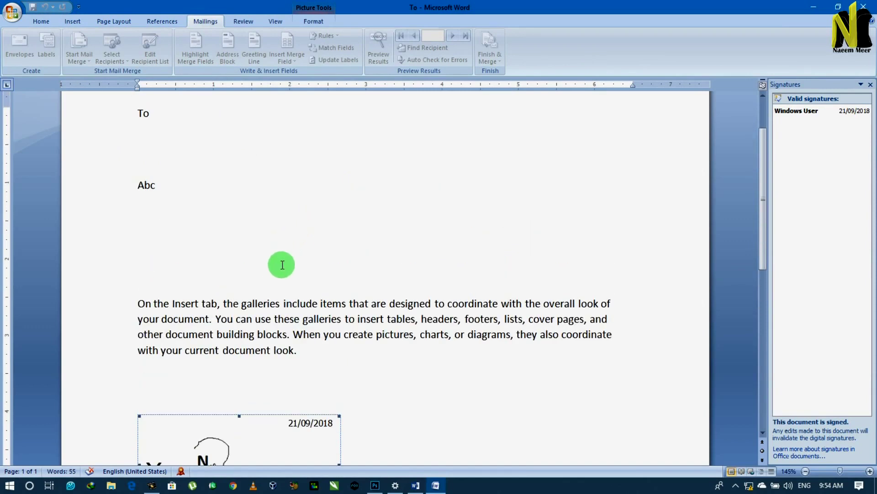
scroll(280, 263, down, 2)
scroll(304, 276, down, 2)
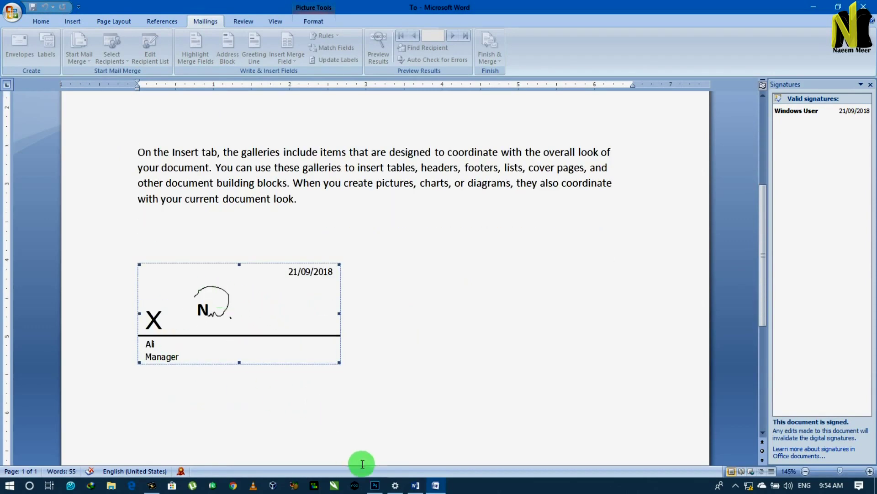
Choose Edit Anyway on the second document, removing its signature
click(415, 484)
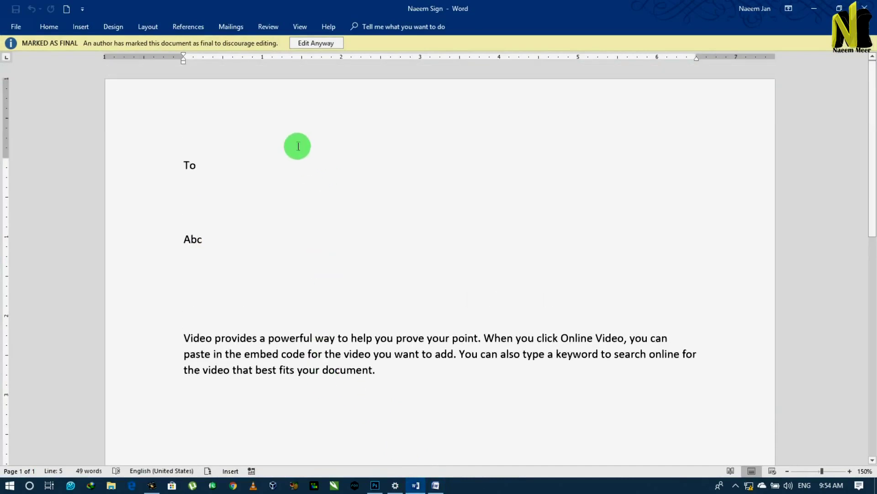
click(318, 45)
click(420, 275)
click(445, 282)
Inspect the signature options on the signed 'To' document, then return to the editable document
click(434, 483)
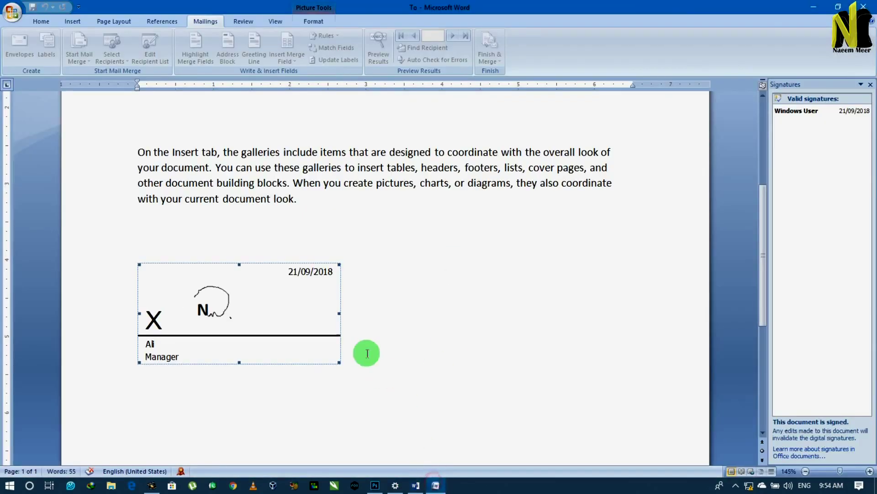
right_click(295, 304)
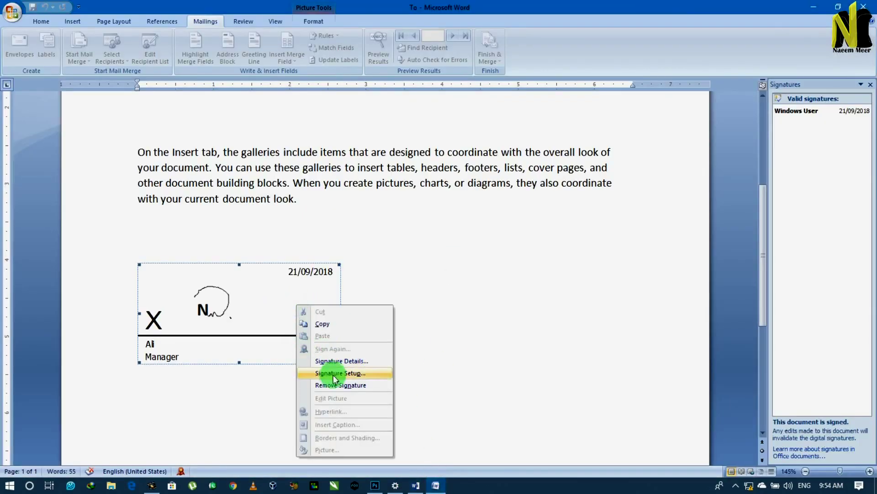
click(491, 341)
click(400, 281)
scroll(402, 261, up, 1)
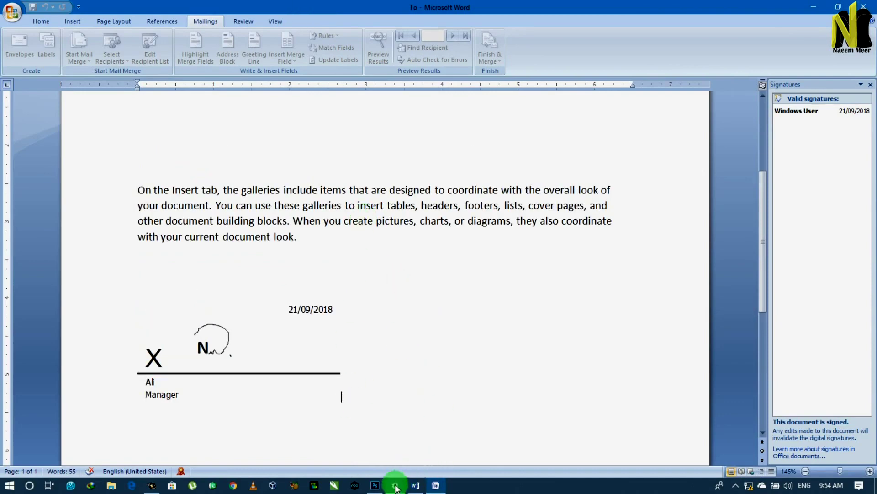
click(415, 485)
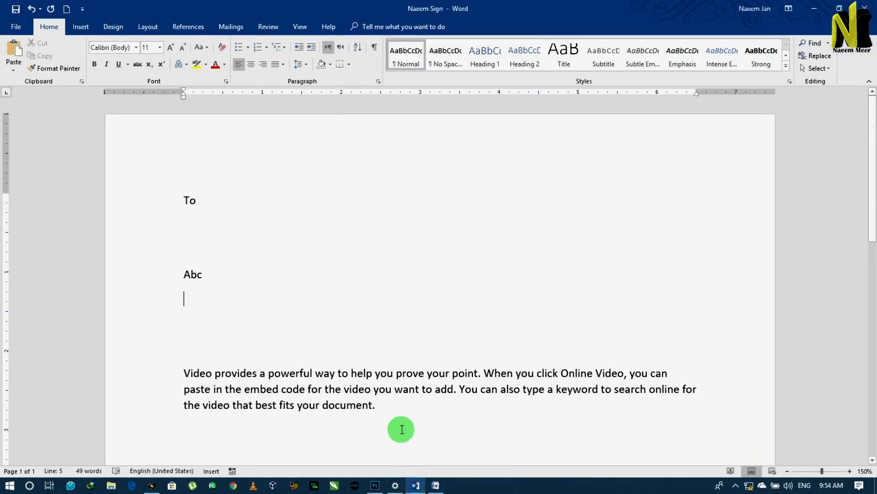
Show the Insert tab commands in the now-editable second document
click(81, 26)
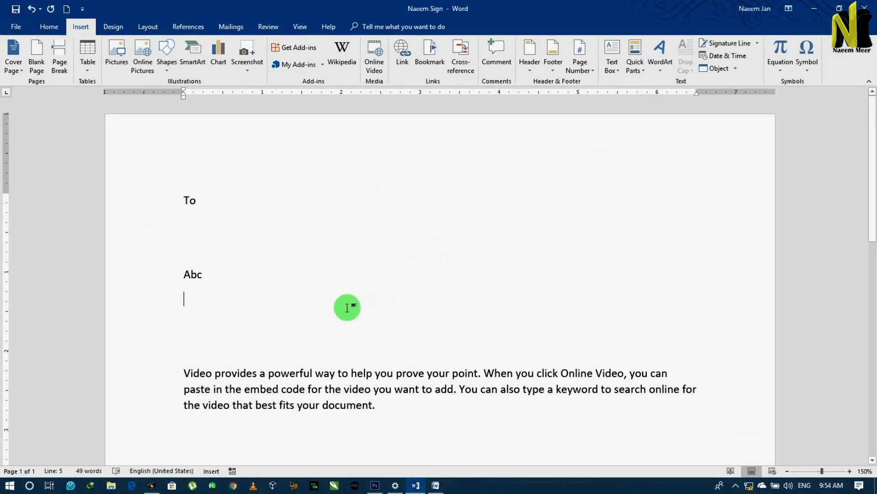